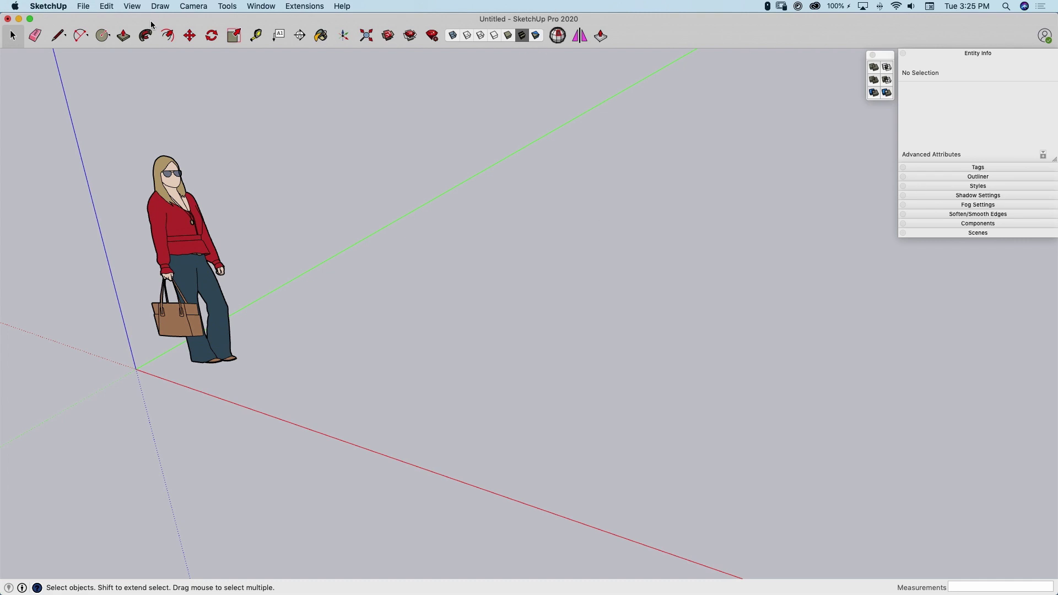
Draw a circular face of about 3' 4 3/4" radius on the ground right of the figure.
left_click(104, 36)
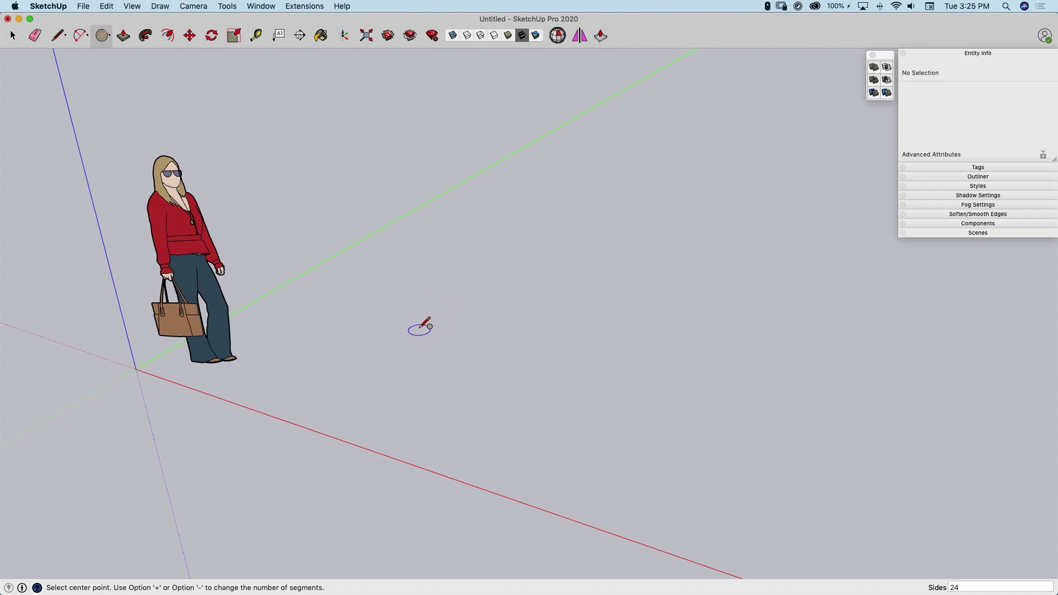
scroll(421, 326, "down", 1)
scroll(418, 325, "down", 1)
scroll(418, 325, "down", 1)
scroll(409, 325, "down", 1)
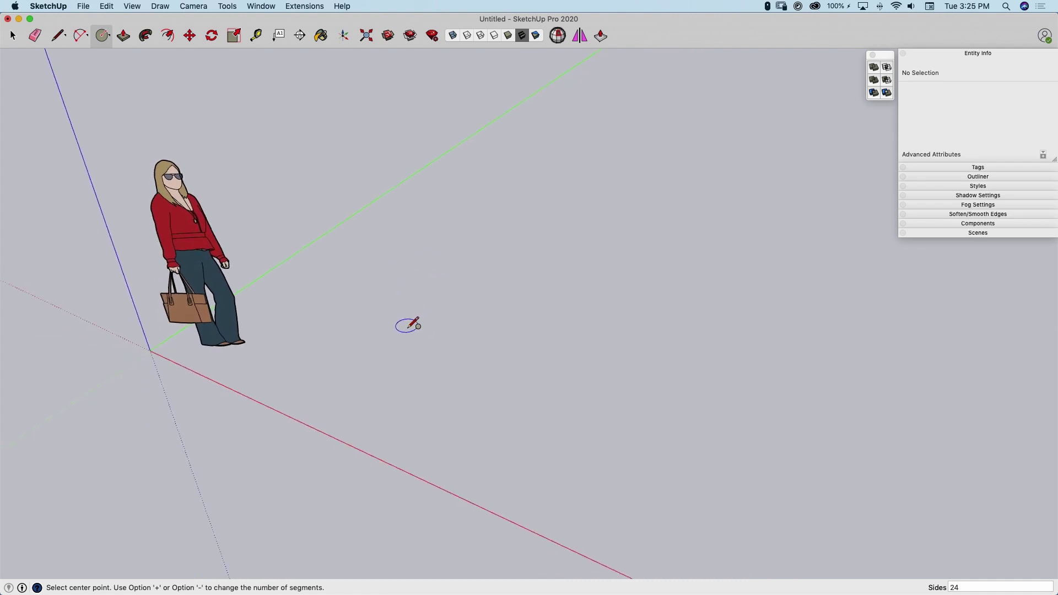
middle_click_drag(408, 324, 455, 326)
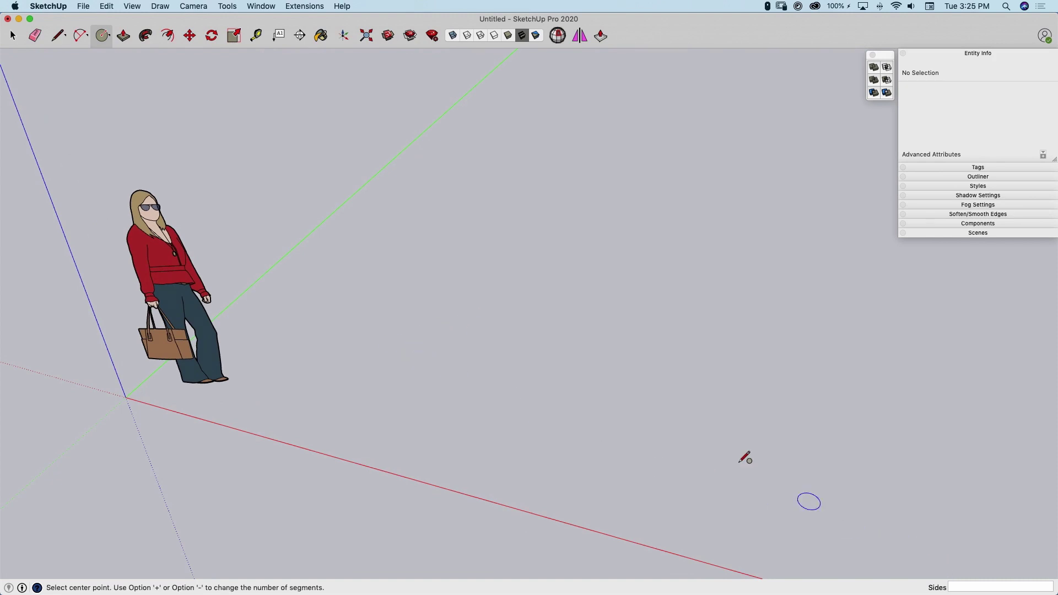
left_click(383, 346)
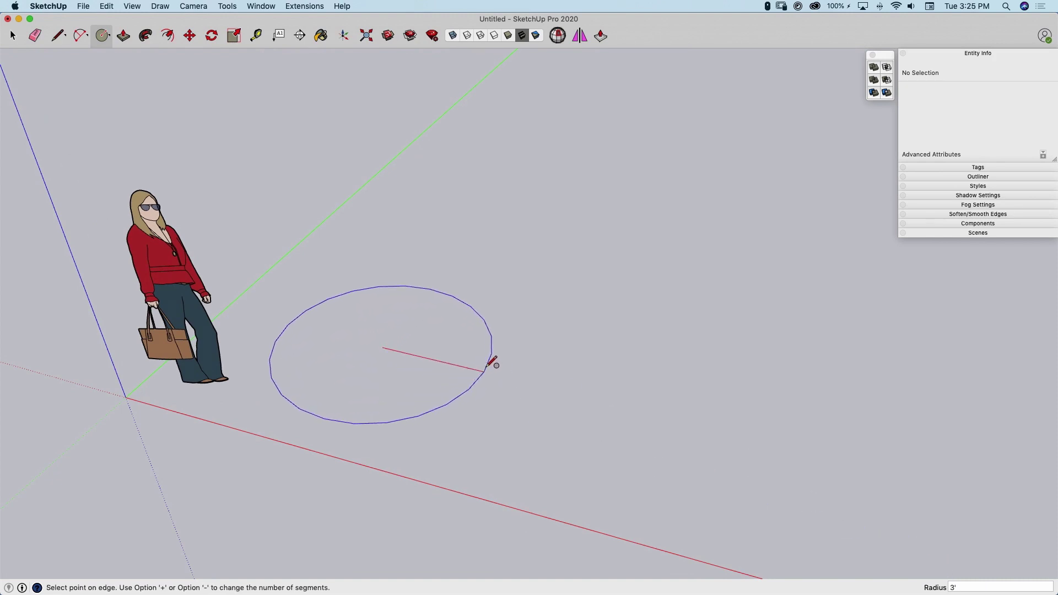
left_click(504, 366)
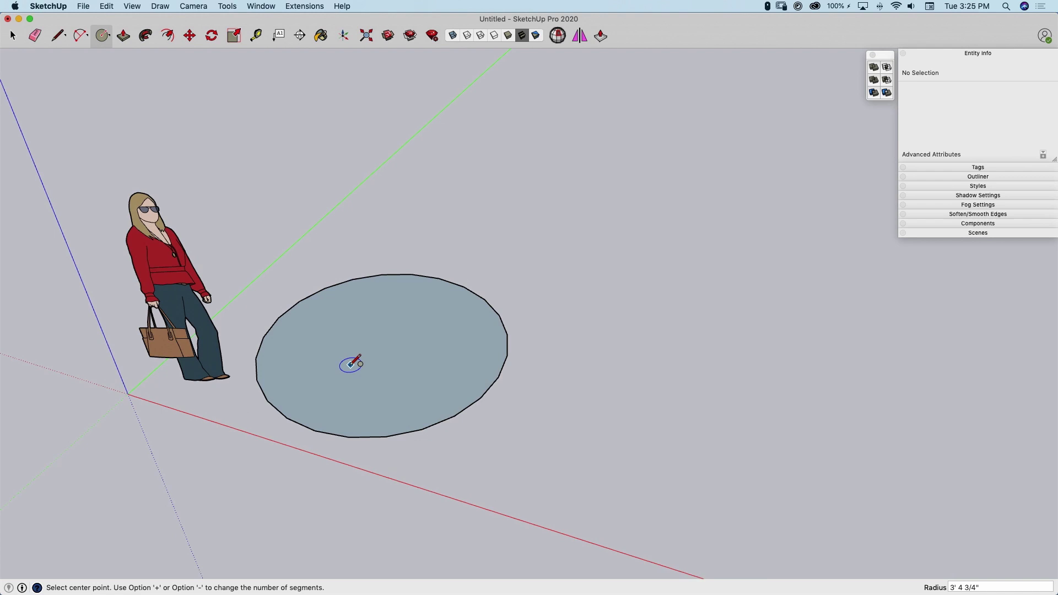
middle_click_drag(357, 367, 378, 338)
key("space")
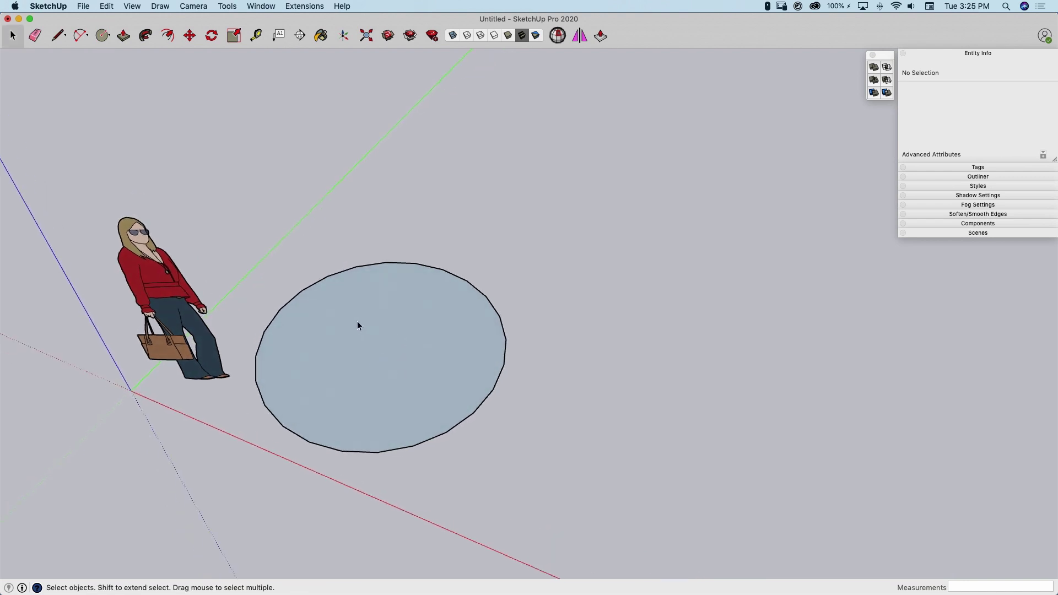
Make the circle face and edges a component named Circle, replacing the existing definition.
double_click(387, 348)
right_click(386, 348)
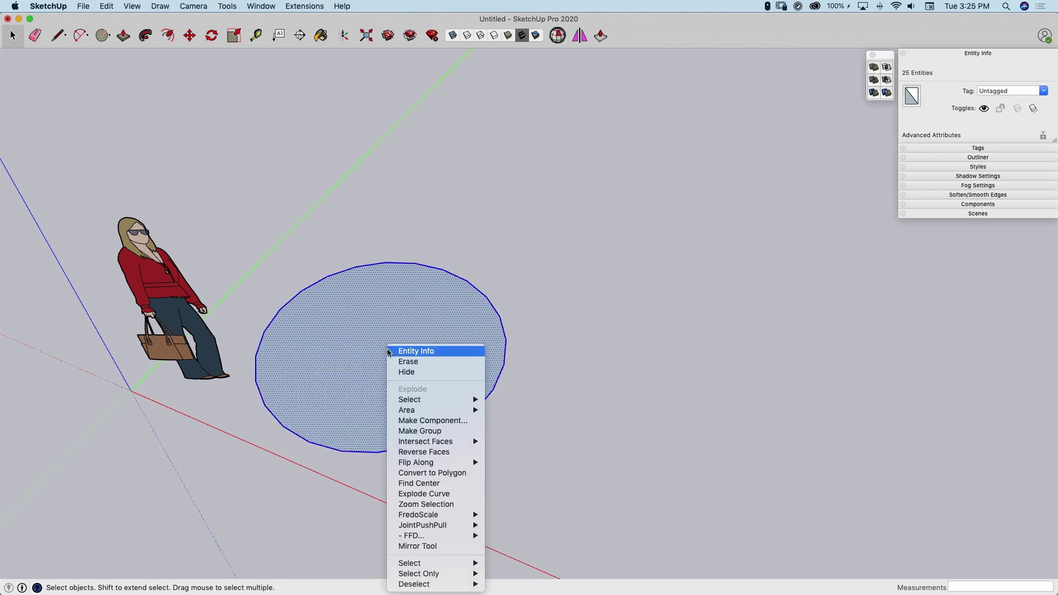
left_click(437, 420)
type("Circle")
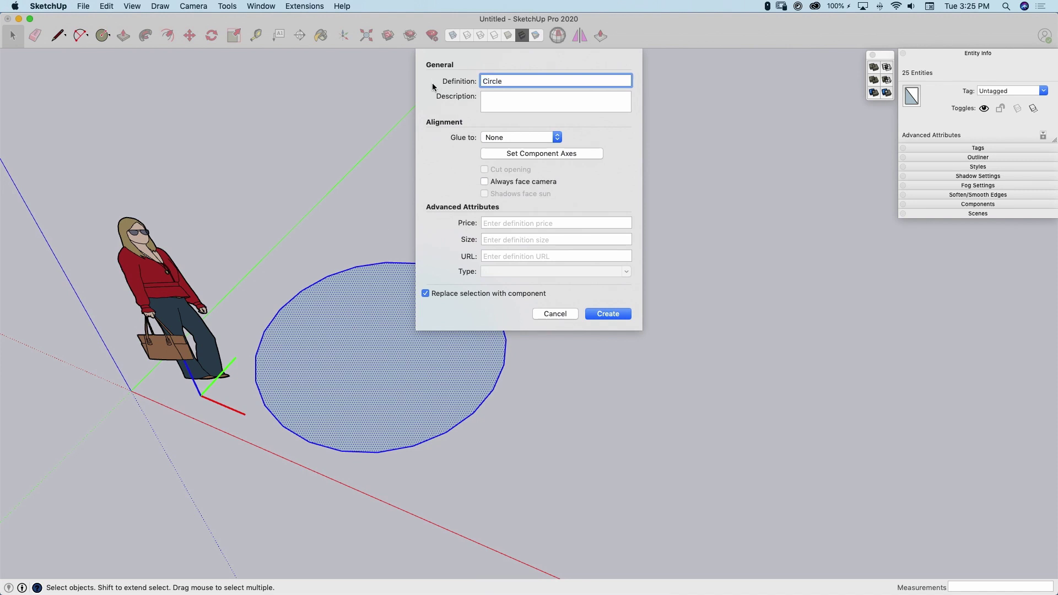
left_click(615, 314)
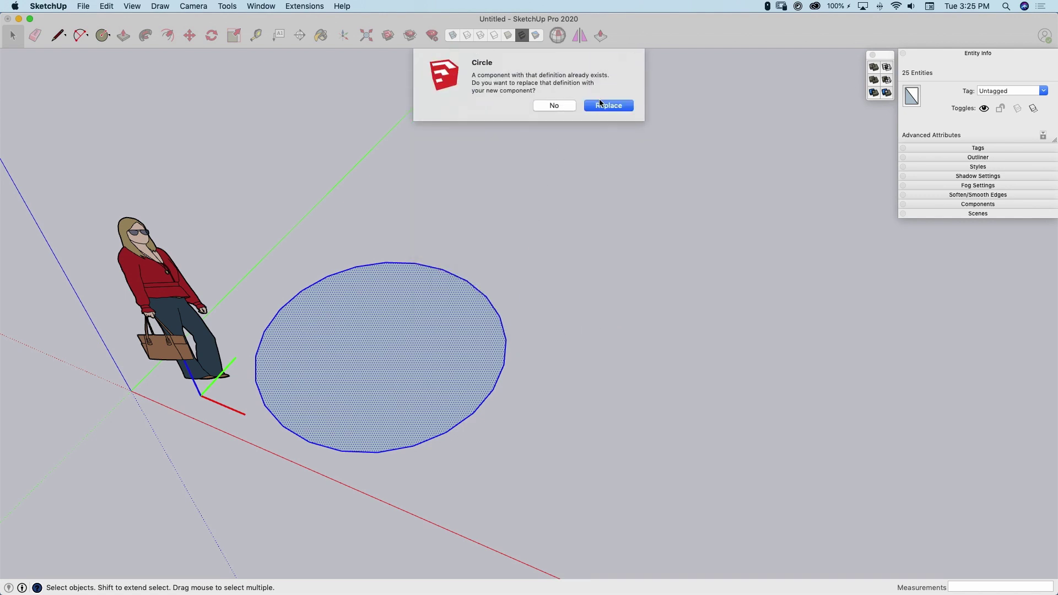
left_click(609, 105)
scroll(357, 291, "up", 3)
scroll(404, 304, "up", 2)
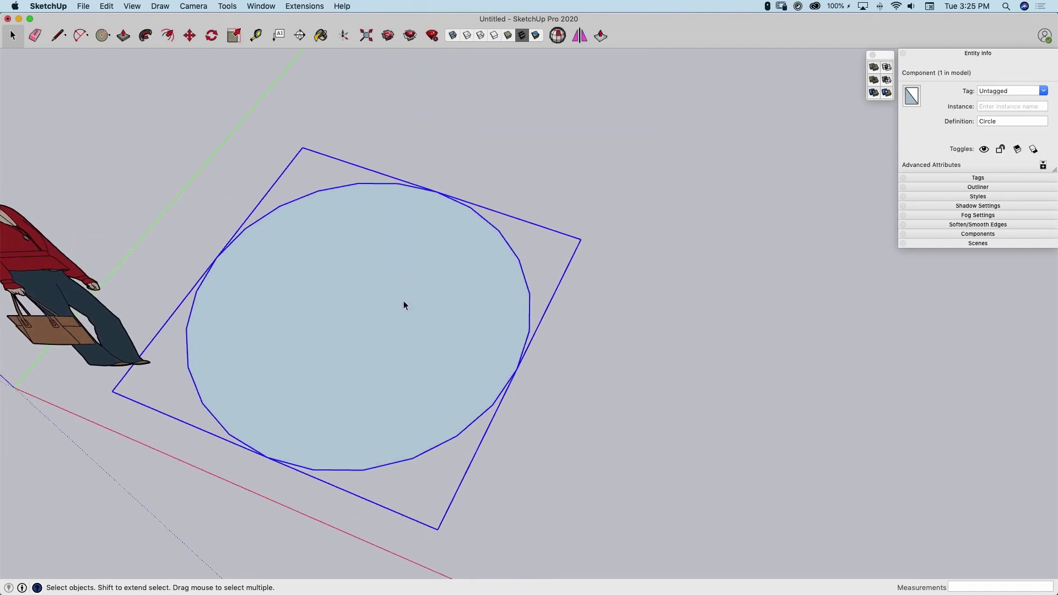
scroll(404, 305, "down", 2)
Rotate-copy the Circle component about its centre by one vertex, repeated 23x for 24 copies.
key("q")
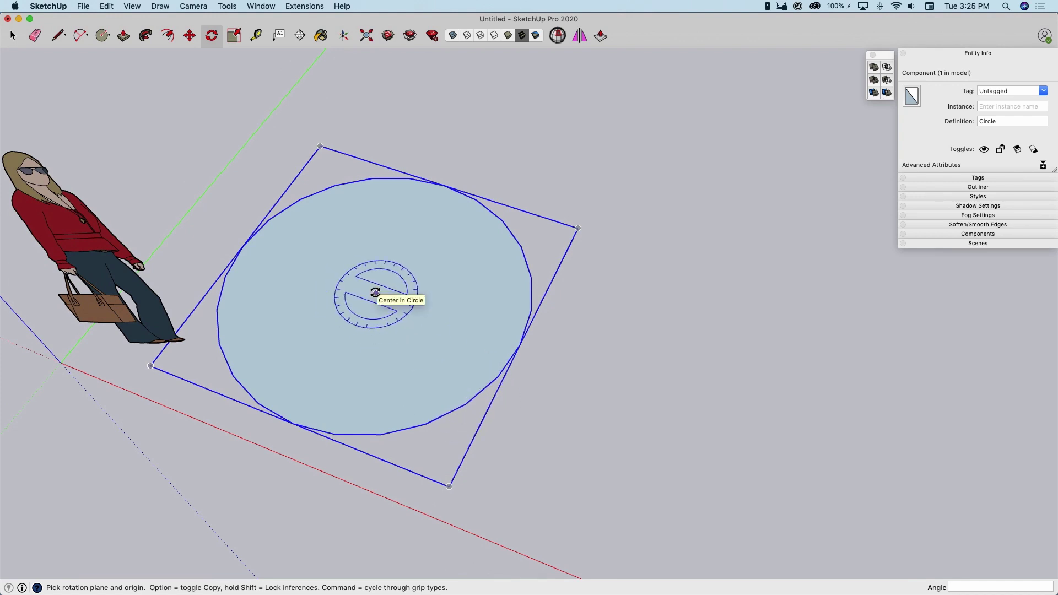
left_click(376, 294)
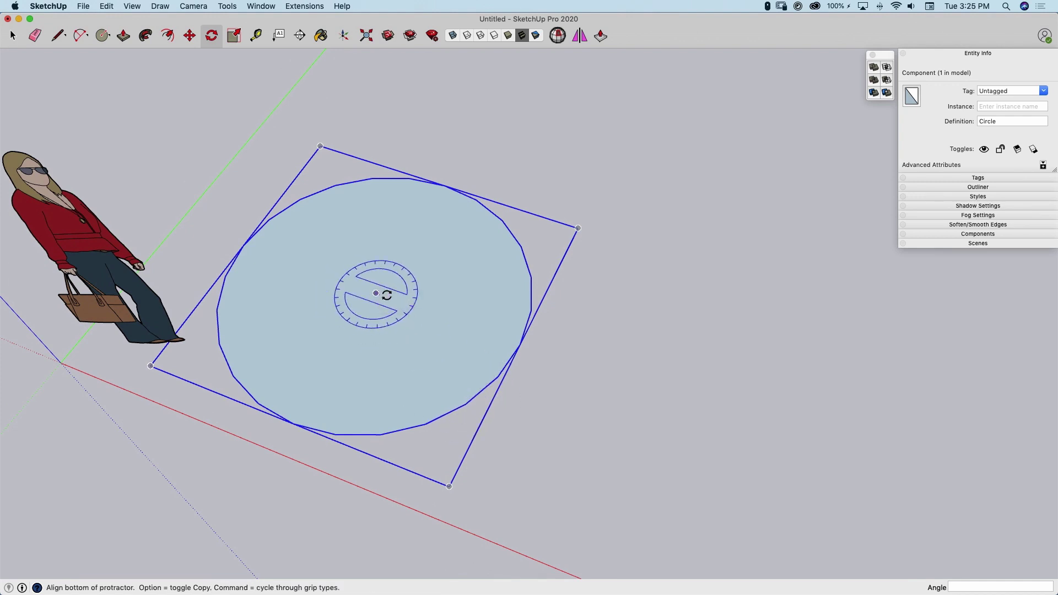
left_click(518, 344)
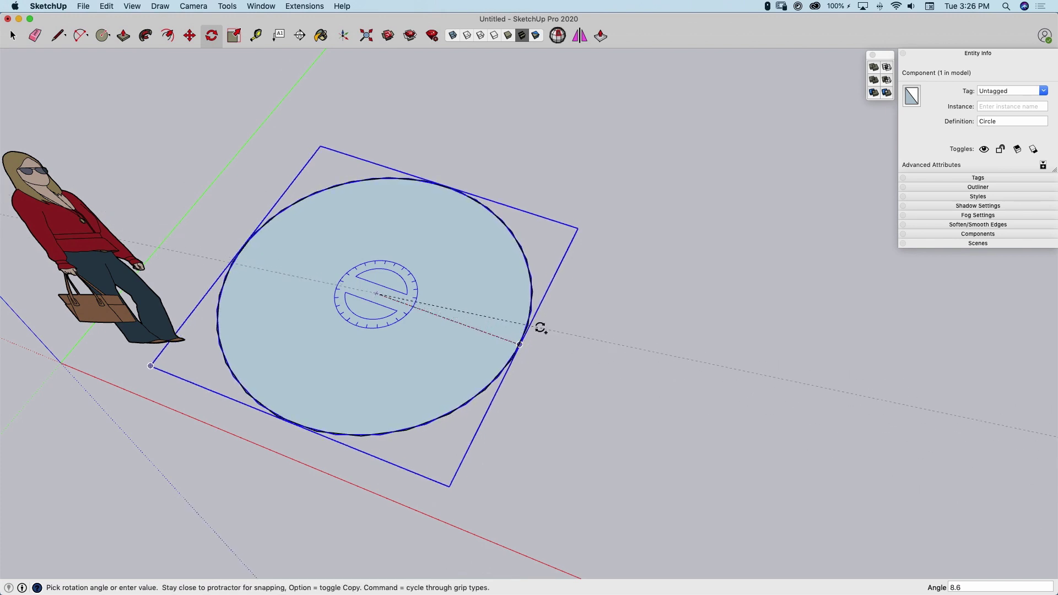
scroll(538, 330, "up", 3)
scroll(530, 343, "up", 2)
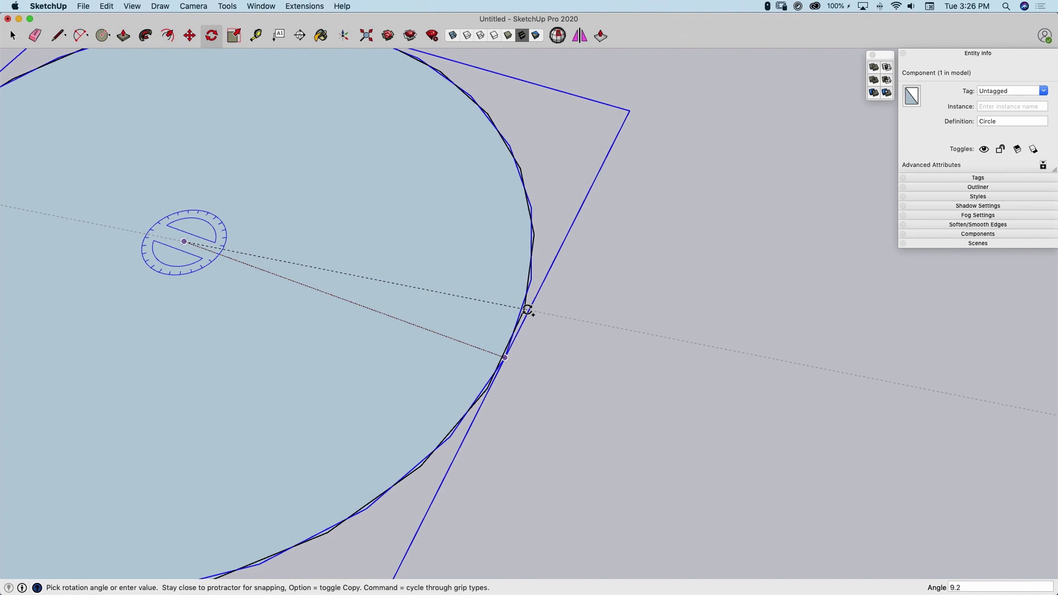
left_click(533, 280)
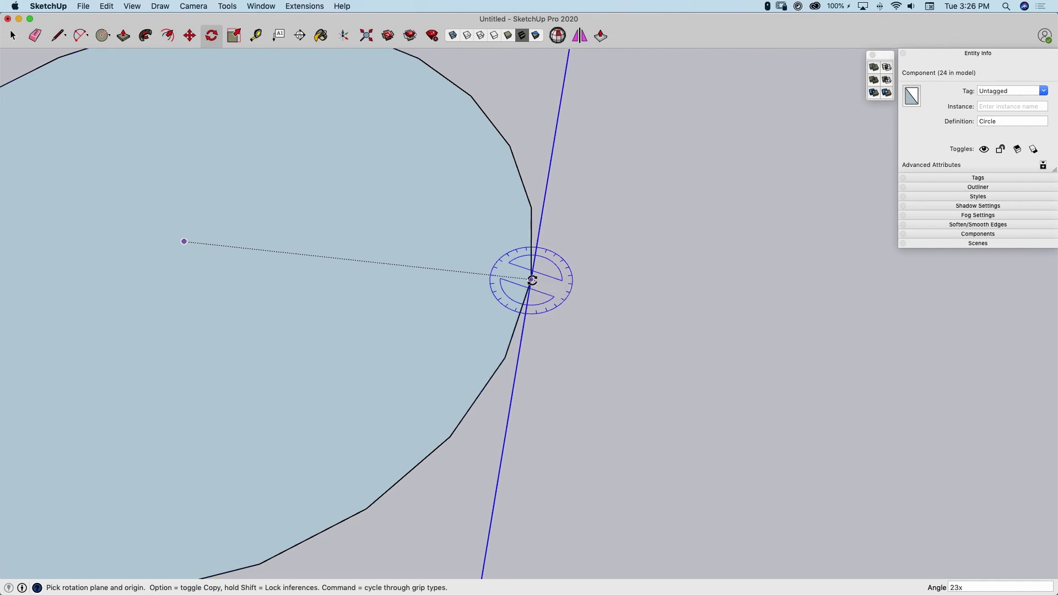
scroll(533, 279, "down", 5)
Select all 24 rotated copies and orbit to inspect them from above.
key("space")
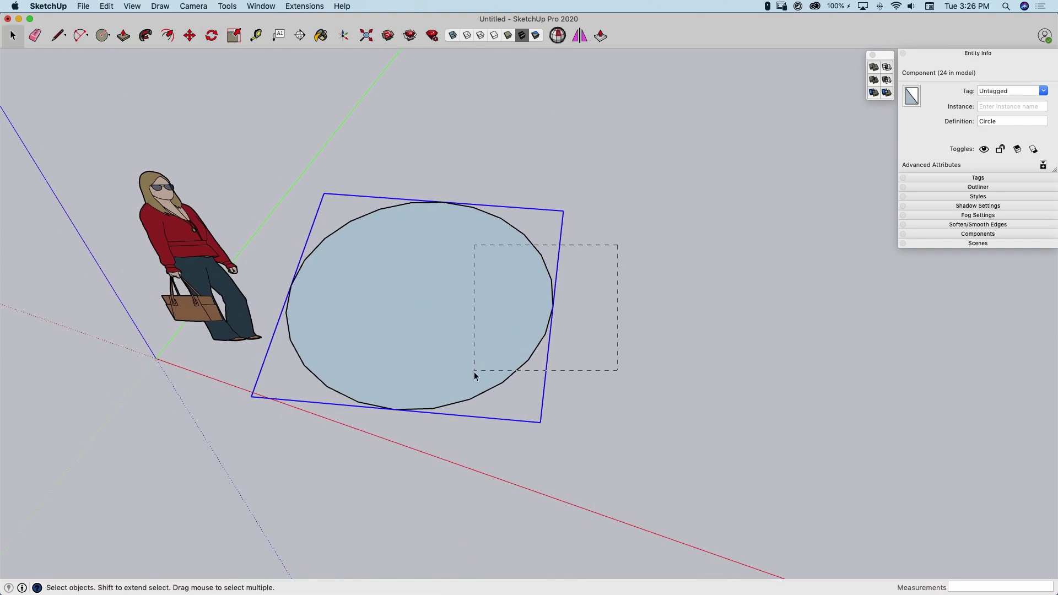
left_click_drag(617, 245, 474, 371)
middle_click_drag(510, 333, 589, 276)
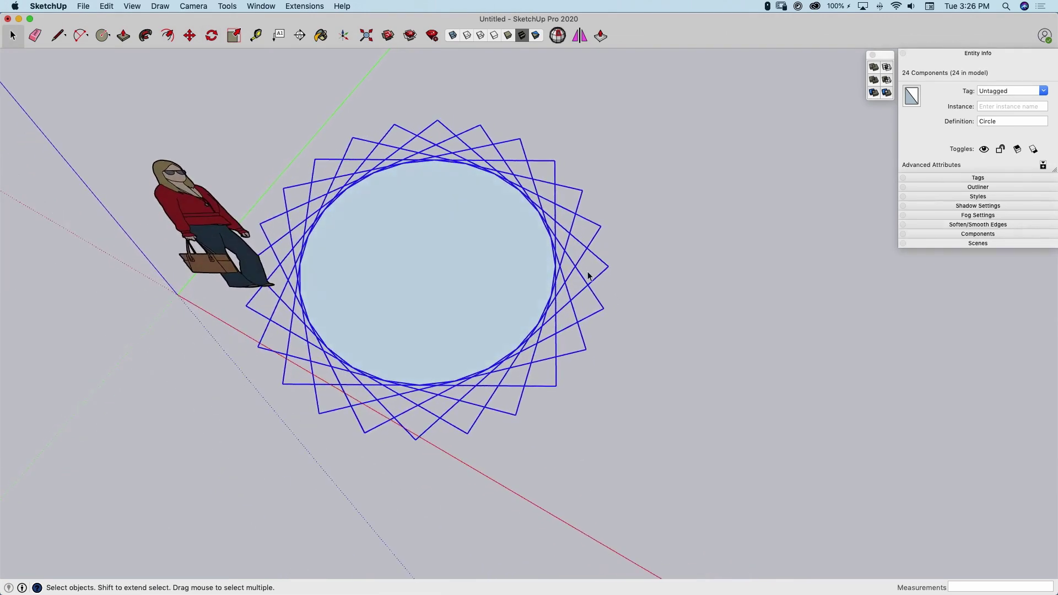
scroll(585, 181, "up", 2)
scroll(579, 191, "up", 1)
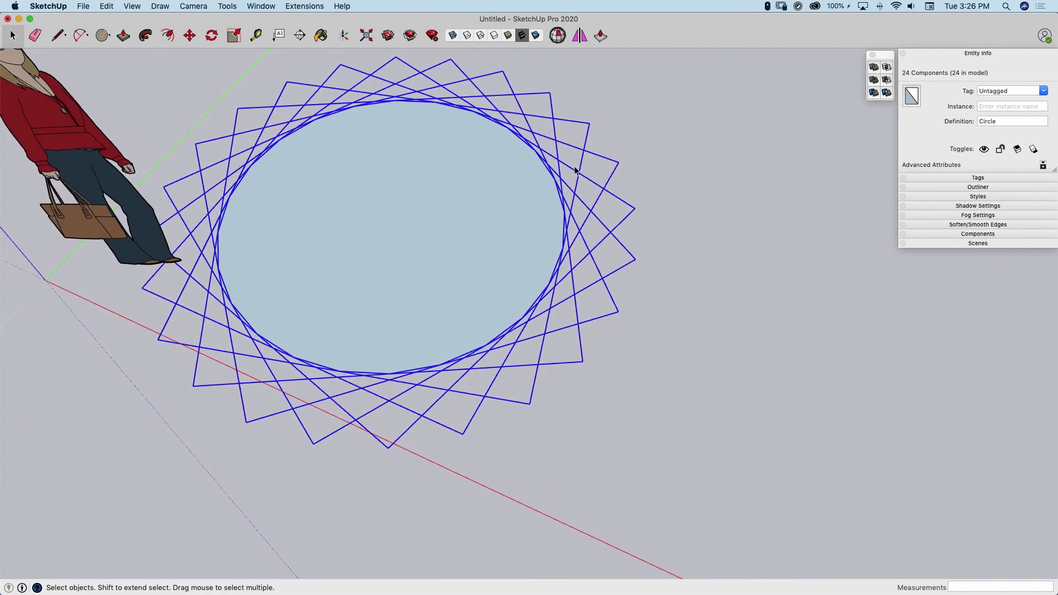
scroll(546, 233, "up", 2)
scroll(485, 270, "up", 2)
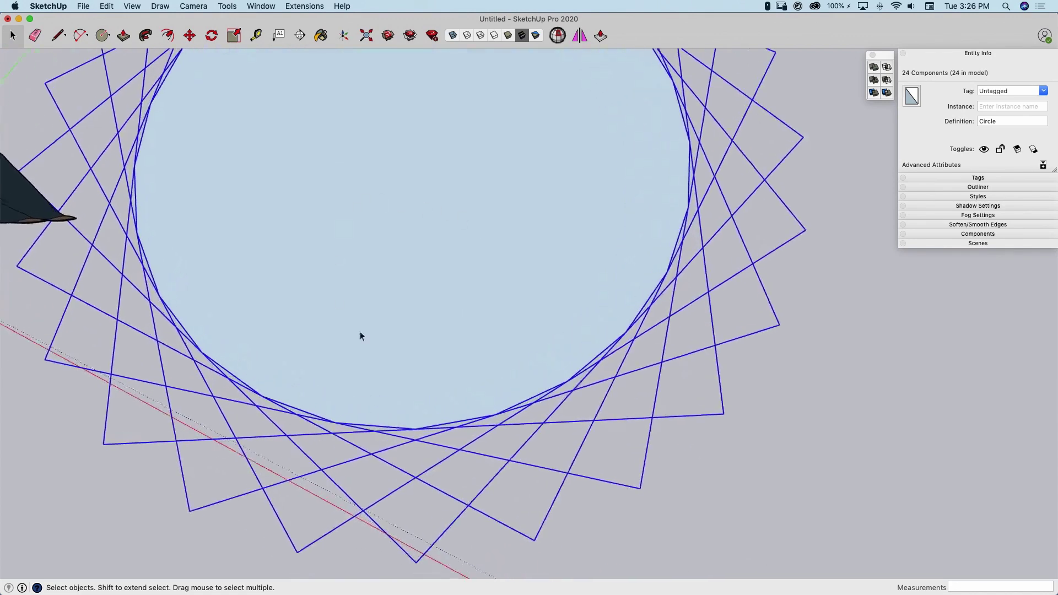
scroll(359, 337, "up", 2)
scroll(516, 362, "up", 2)
middle_click_drag(605, 308, 601, 351)
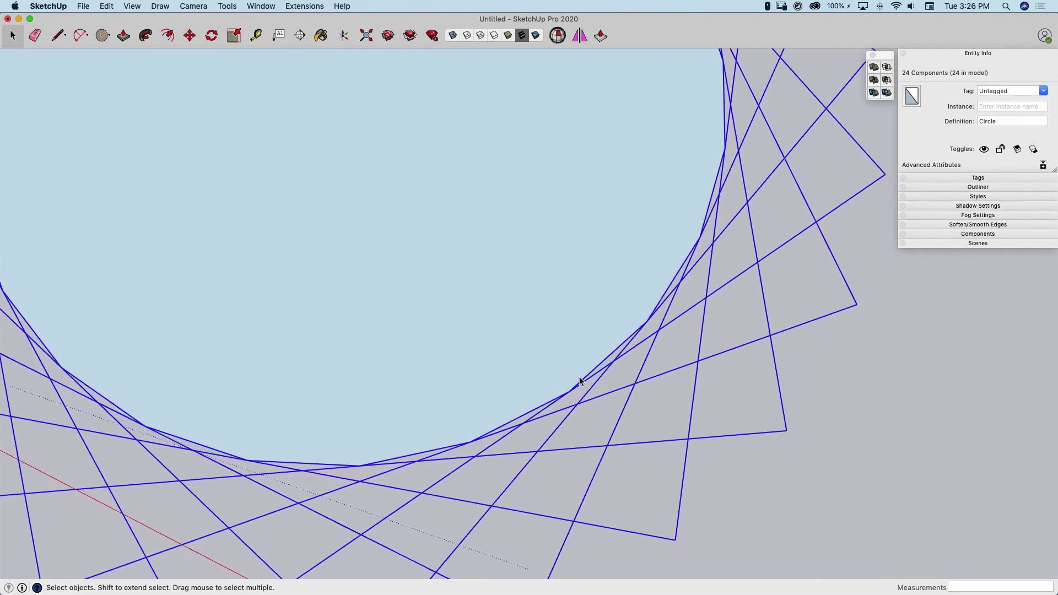
scroll(643, 331, "down", 2)
scroll(702, 364, "down", 3)
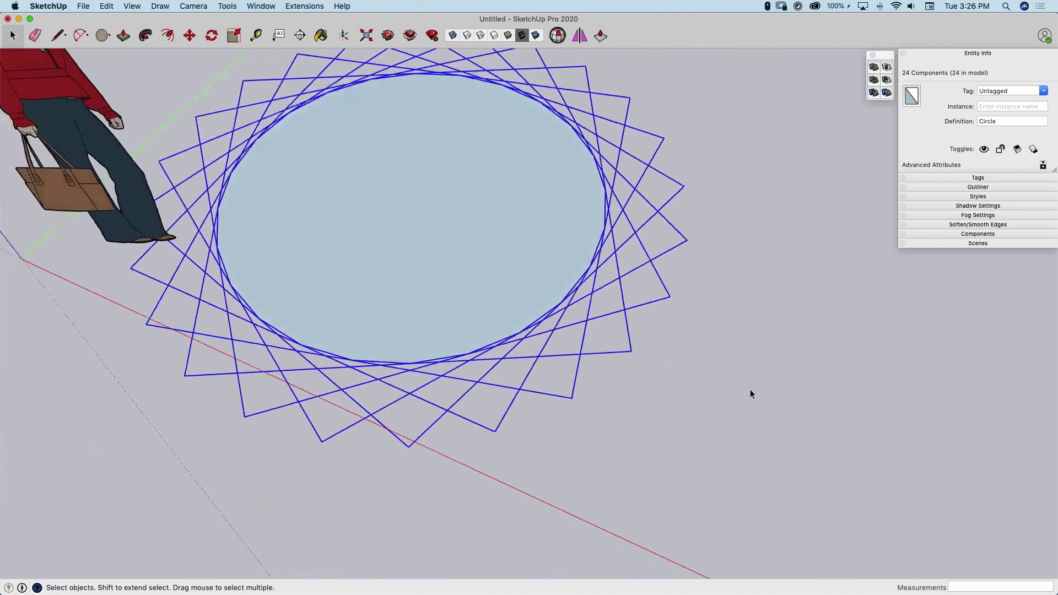
scroll(750, 393, "down", 1)
left_click(703, 309)
mouse_move(704, 309)
middle_mouse_down()
mouse_move(447, 201)
mouse_move(487, 240)
mouse_move(501, 235)
middle_mouse_up()
Edit the Circle component, select its face and set up a rotation locked to a vertical plane.
left_click(501, 234)
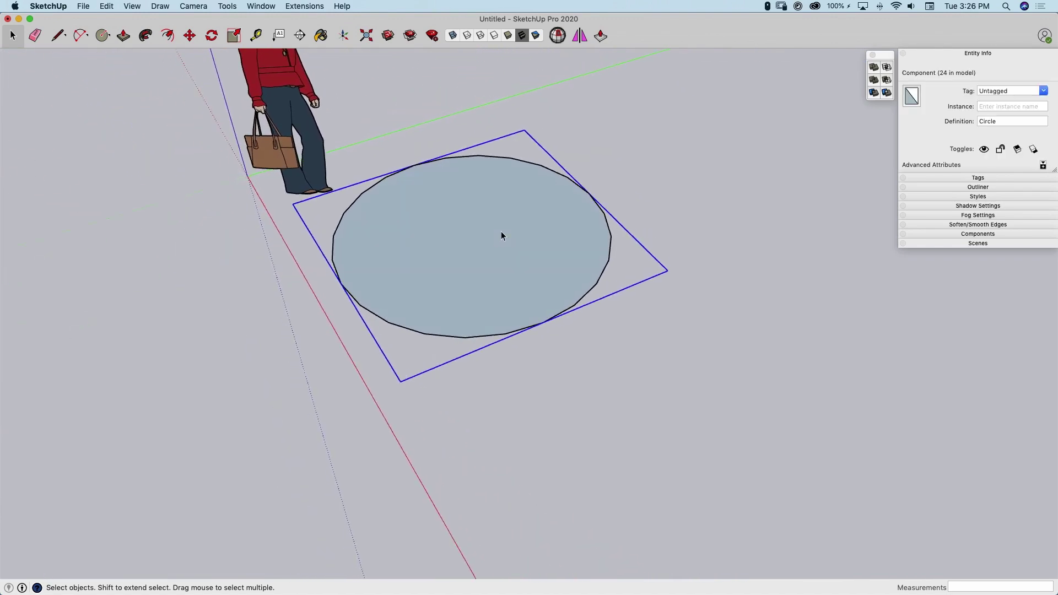
double_click(501, 230)
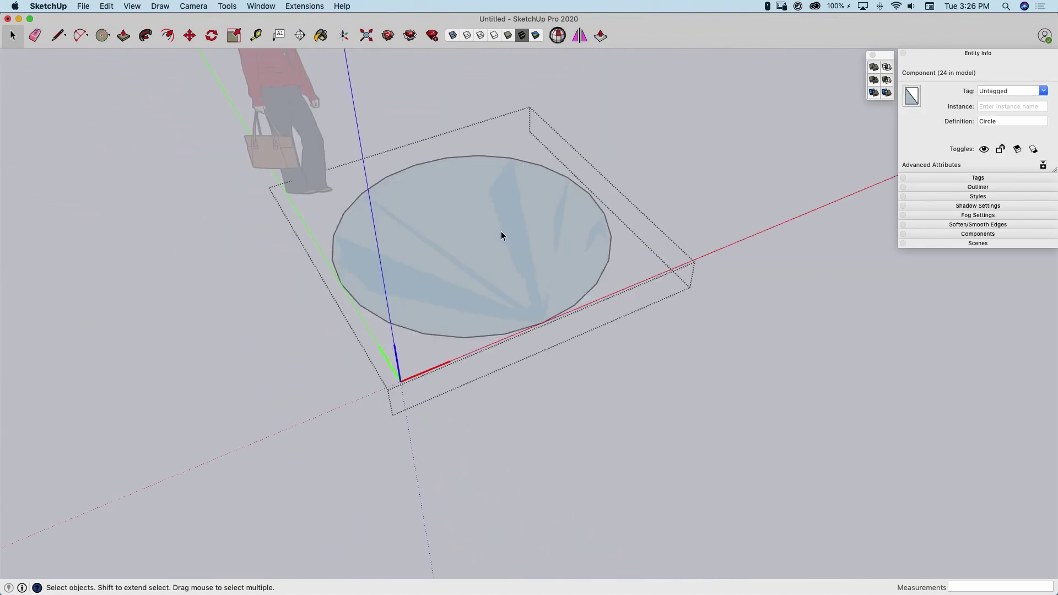
left_click(452, 247)
middle_click_drag(472, 224, 519, 240)
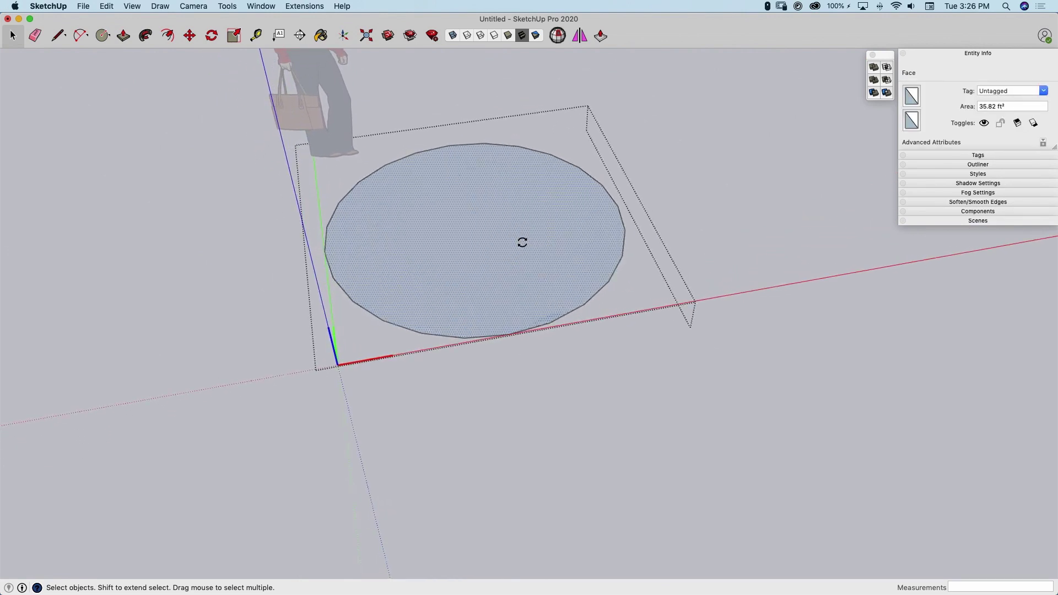
key("q")
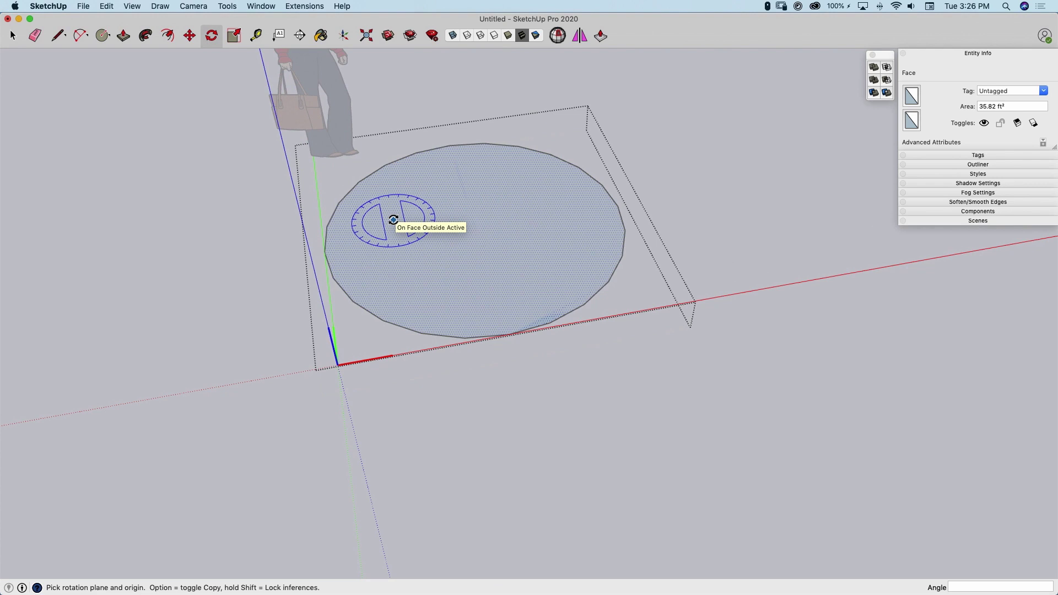
key("Left")
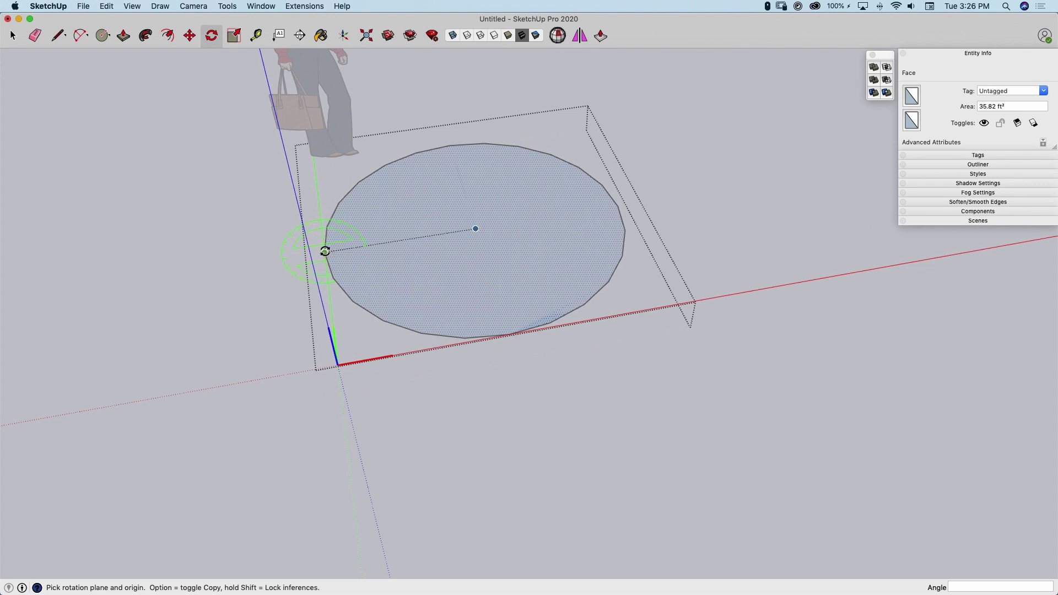
Tilt the face about 41.8° around its left edge so the copies form a lattice sphere.
left_click(325, 251)
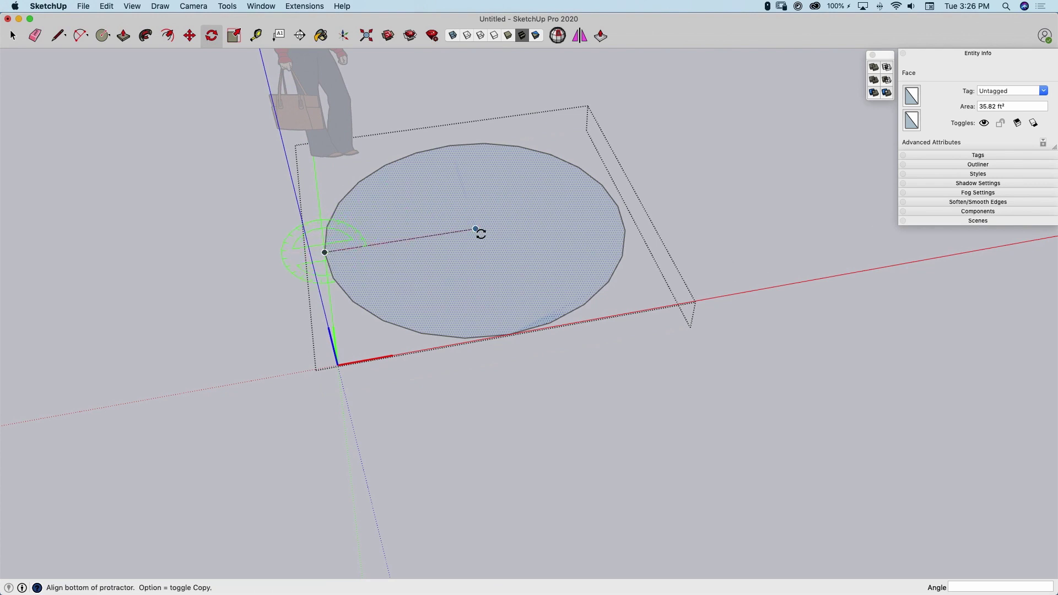
left_click(671, 201)
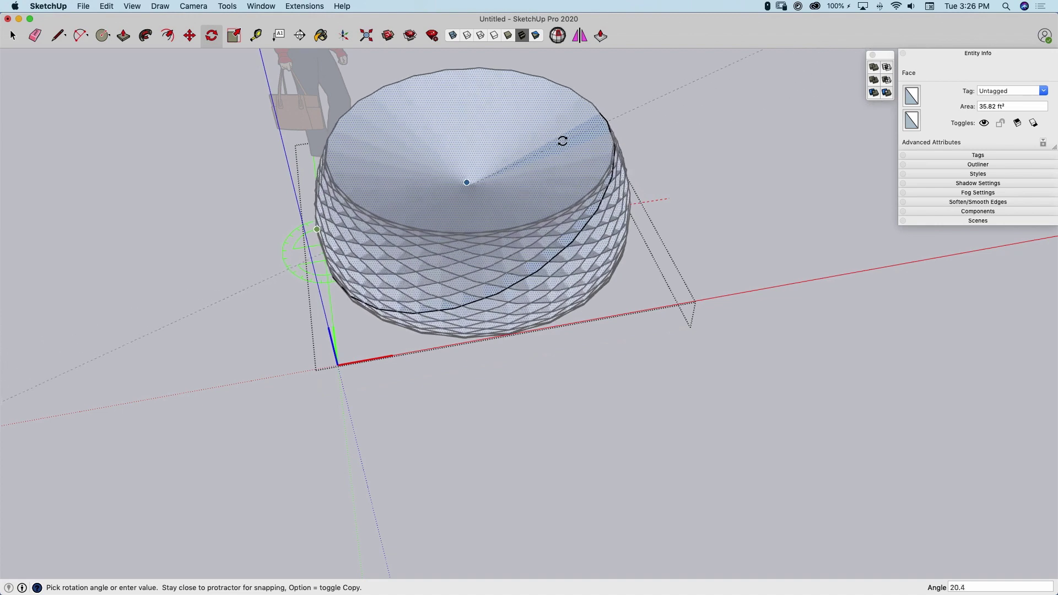
left_click(493, 89)
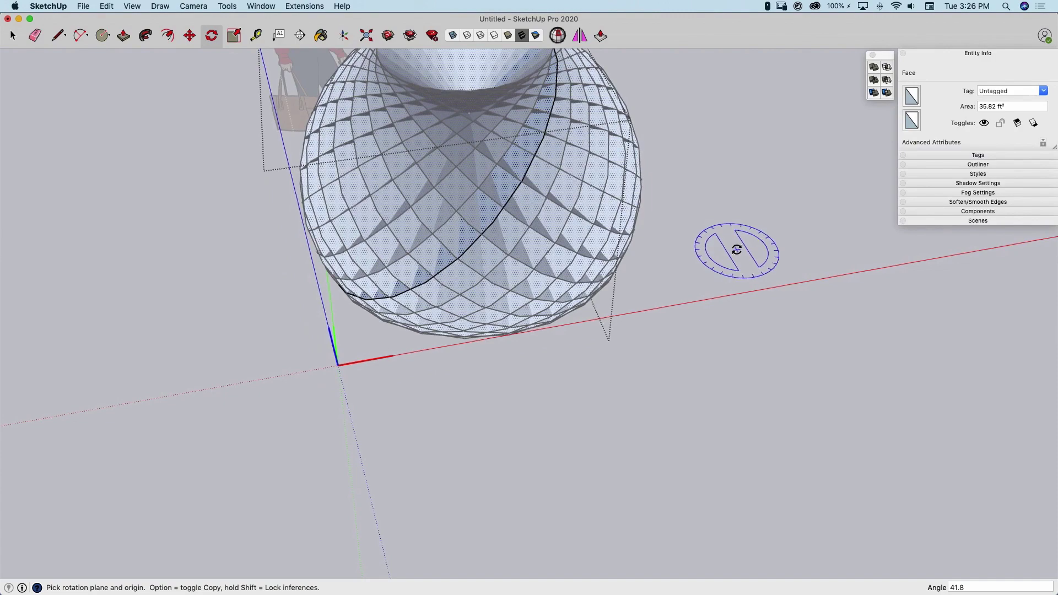
mouse_move(737, 246)
middle_mouse_down()
mouse_move(666, 232)
mouse_move(504, 236)
mouse_move(502, 228)
middle_mouse_up()
key("space")
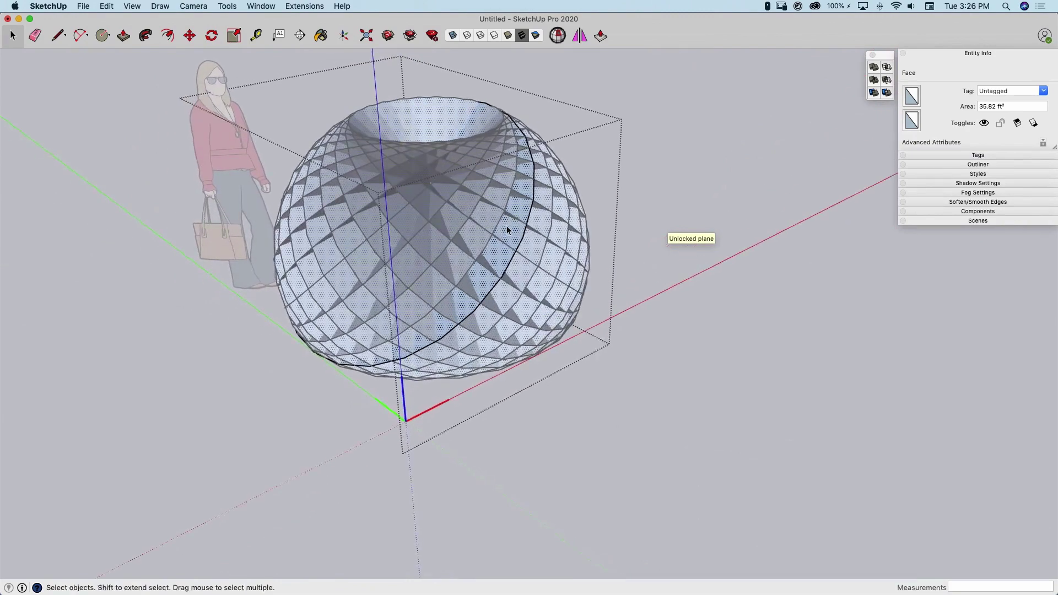
Push/pull the tilted circle face about 3 1/16" thick, giving the sphere solid ribs.
key("p")
left_click(515, 237)
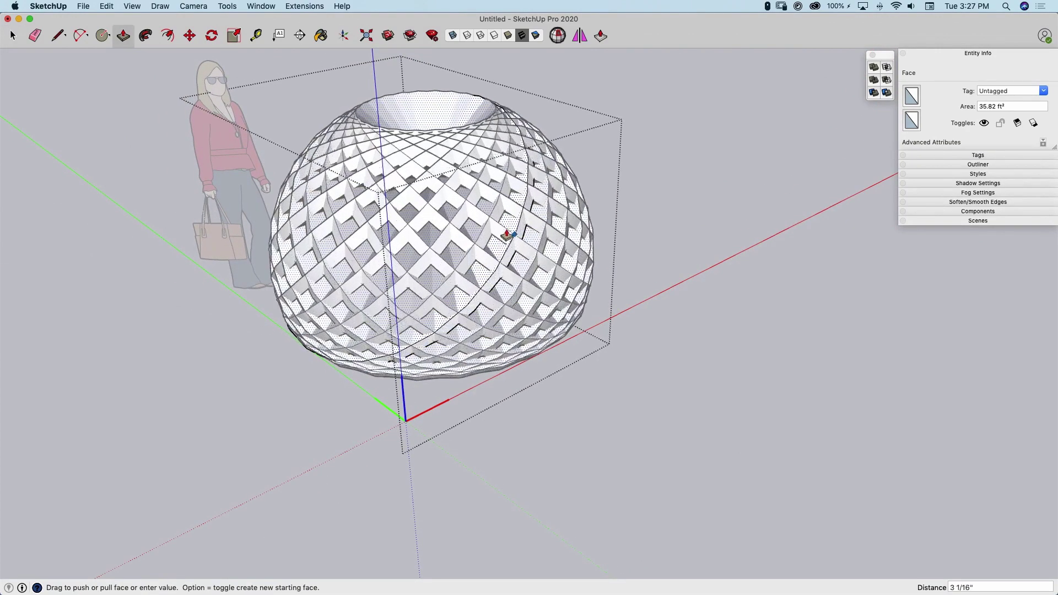
left_click(539, 237)
mouse_move(539, 236)
middle_mouse_down()
mouse_move(631, 281)
mouse_move(667, 333)
mouse_move(666, 253)
mouse_move(631, 216)
mouse_move(528, 171)
mouse_move(509, 258)
mouse_move(537, 139)
mouse_move(564, 277)
mouse_move(576, 109)
middle_mouse_up()
key("space")
Undo back to the flat circles and move-copy all 24 to the right of the original.
left_click(538, 140)
key("ctrl+z")
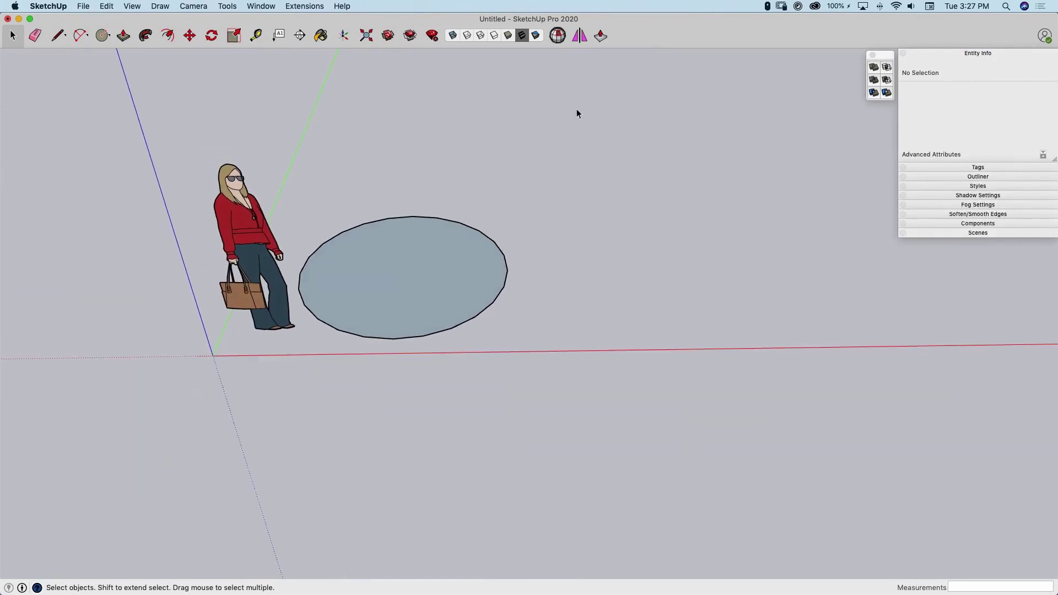
left_click_drag(577, 108, 406, 395)
key("m")
left_click(427, 280)
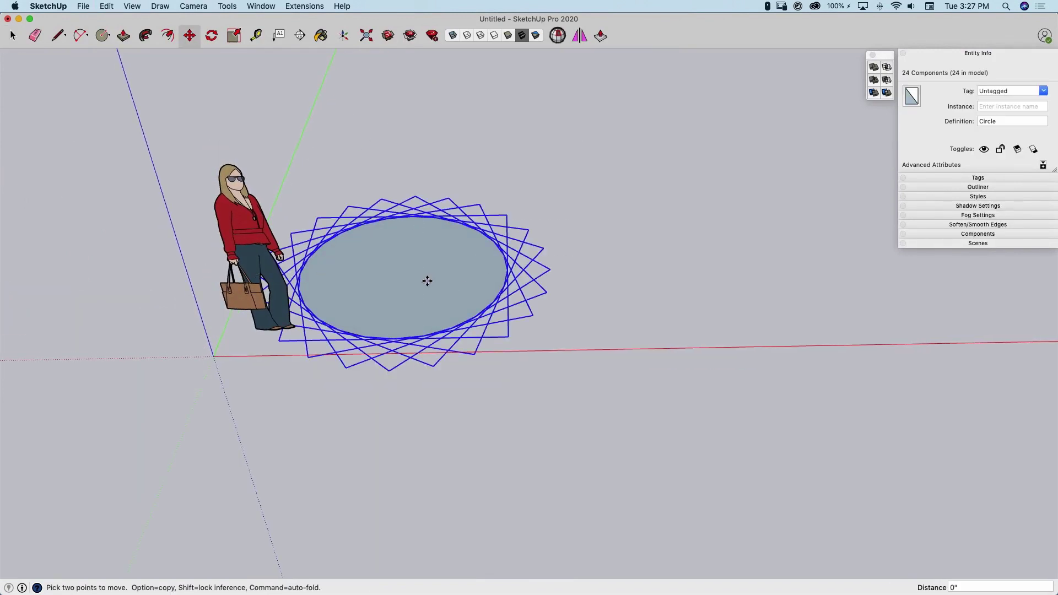
key("alt")
left_click(763, 274)
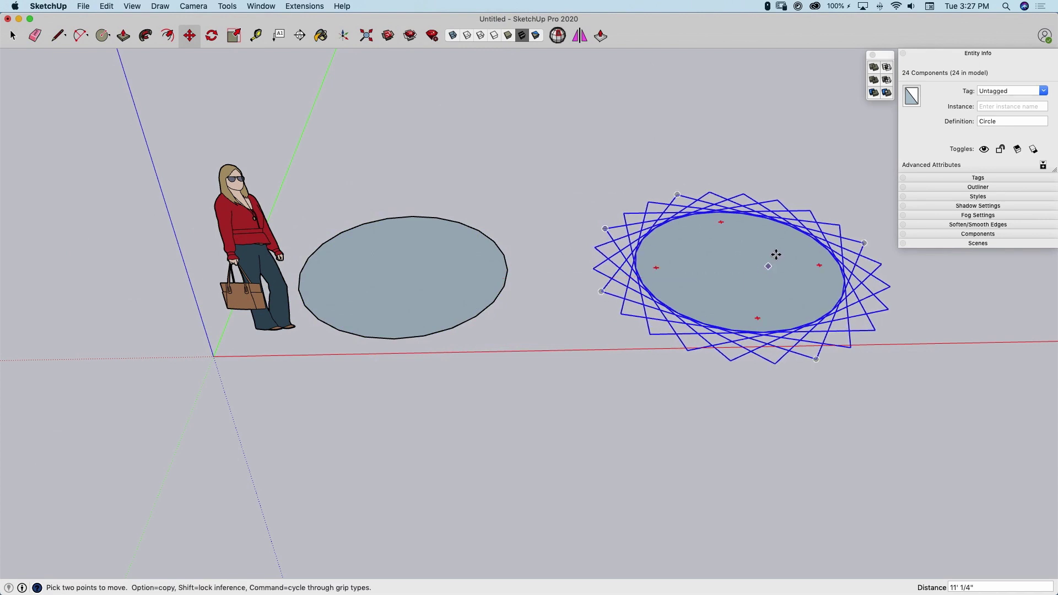
key("space")
Reframe the scene and select the copied set of circles on the right.
middle_click_drag(687, 225, 752, 260)
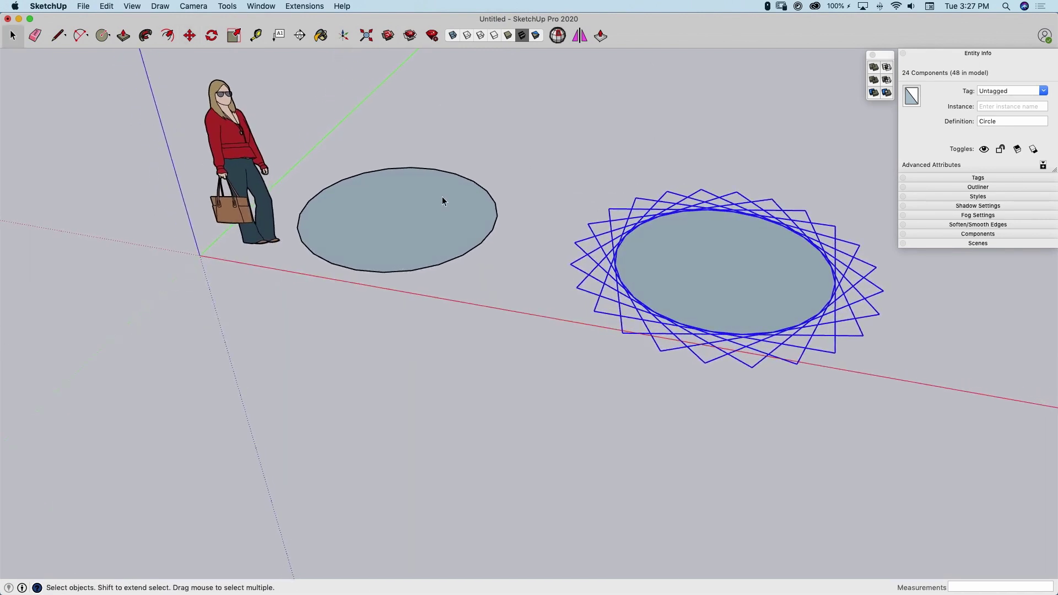
scroll(409, 189, "up", 3)
left_click(433, 213)
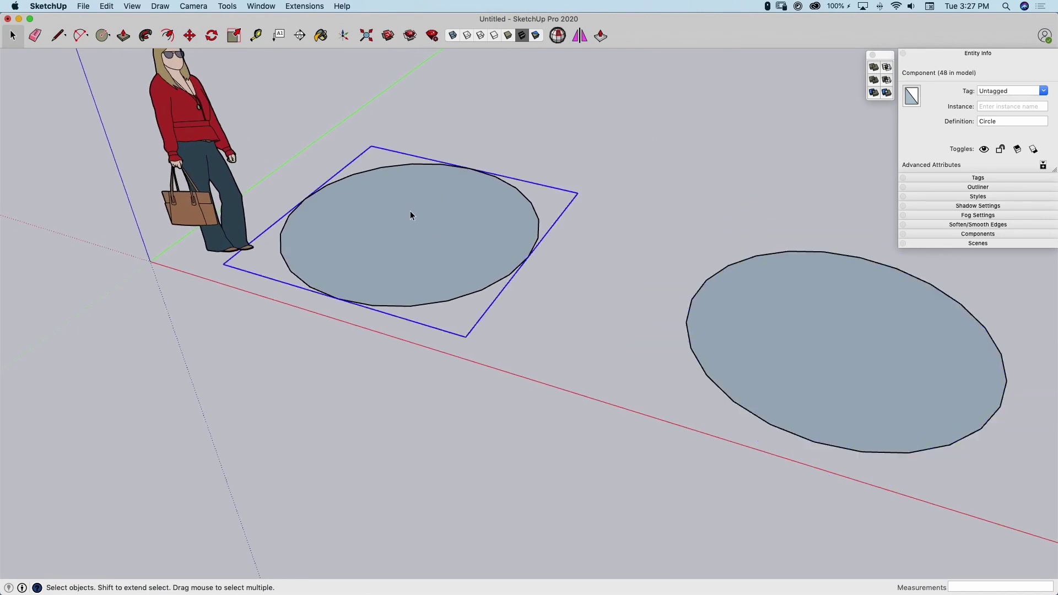
middle_click_drag(410, 210, 688, 264)
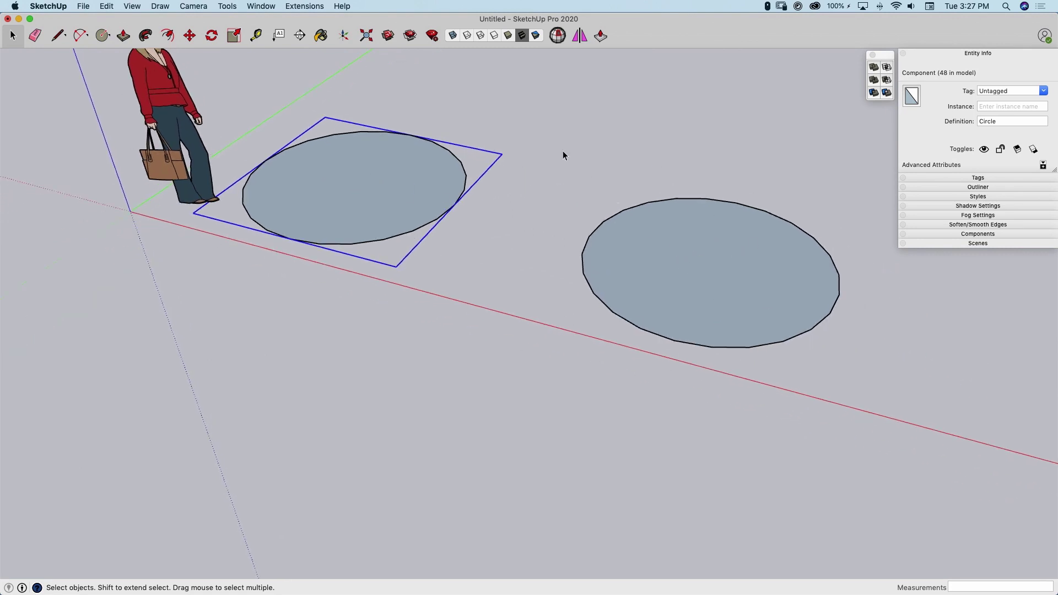
left_click_drag(563, 154, 909, 447)
Make the copied circles a unique Circle#1 component and enter it for editing.
right_click(694, 240)
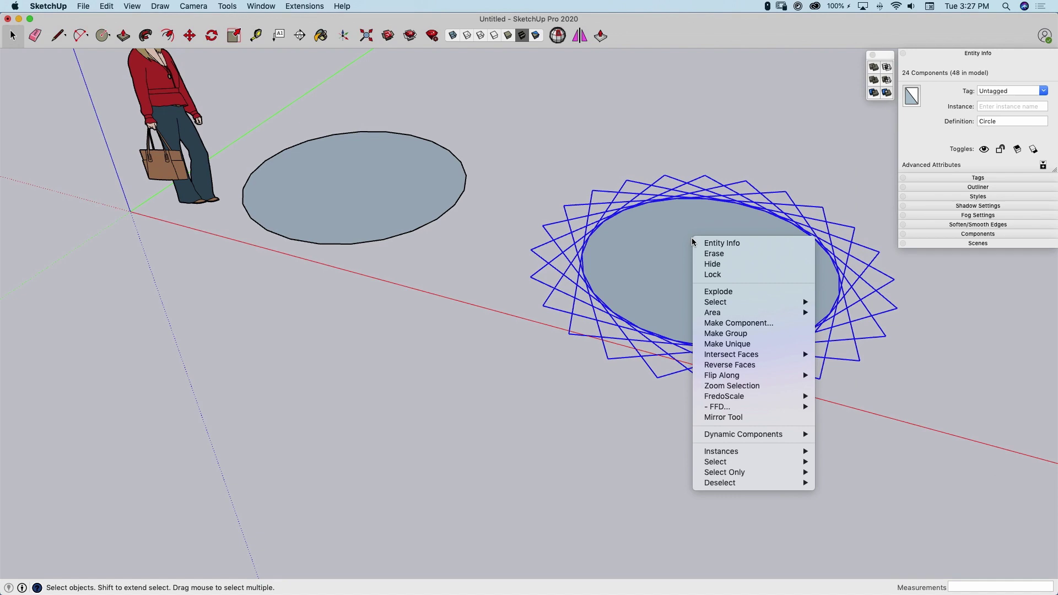
left_click(753, 346)
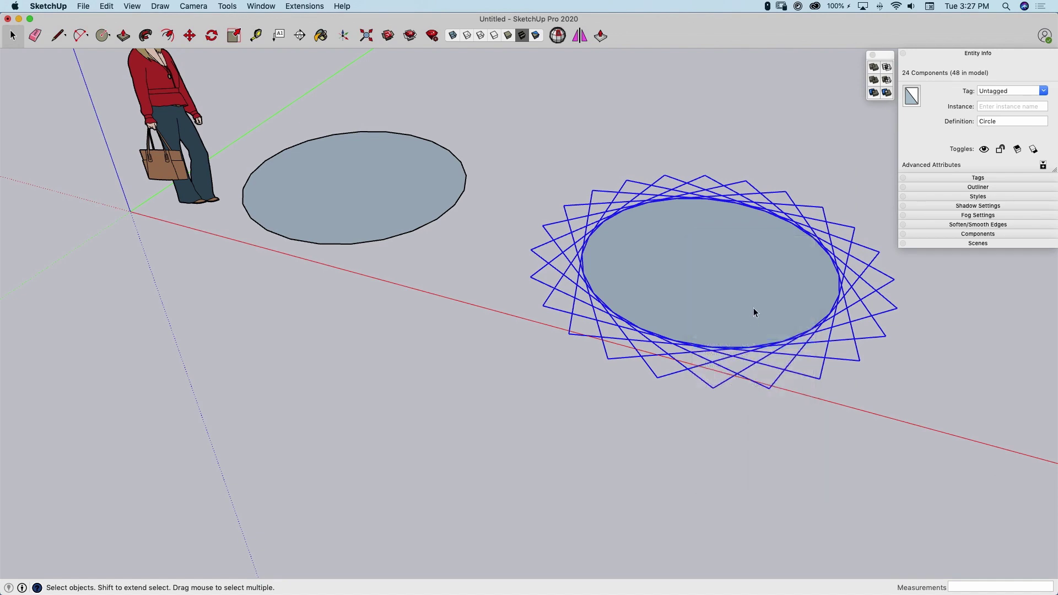
scroll(475, 143, "up", 2)
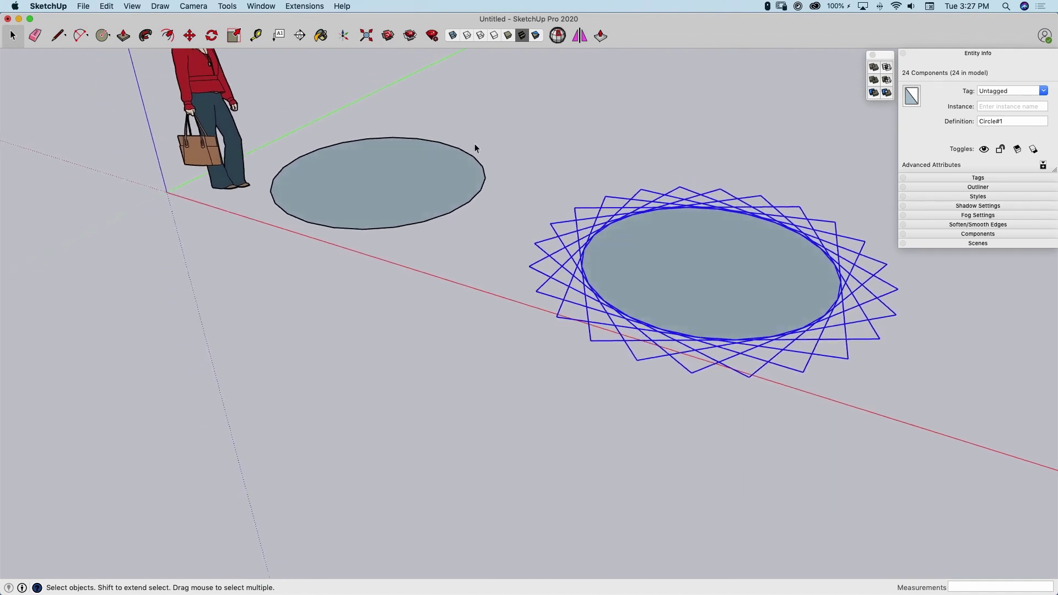
scroll(390, 228, "up", 3)
scroll(485, 262, "up", 2)
scroll(484, 279, "up", 3)
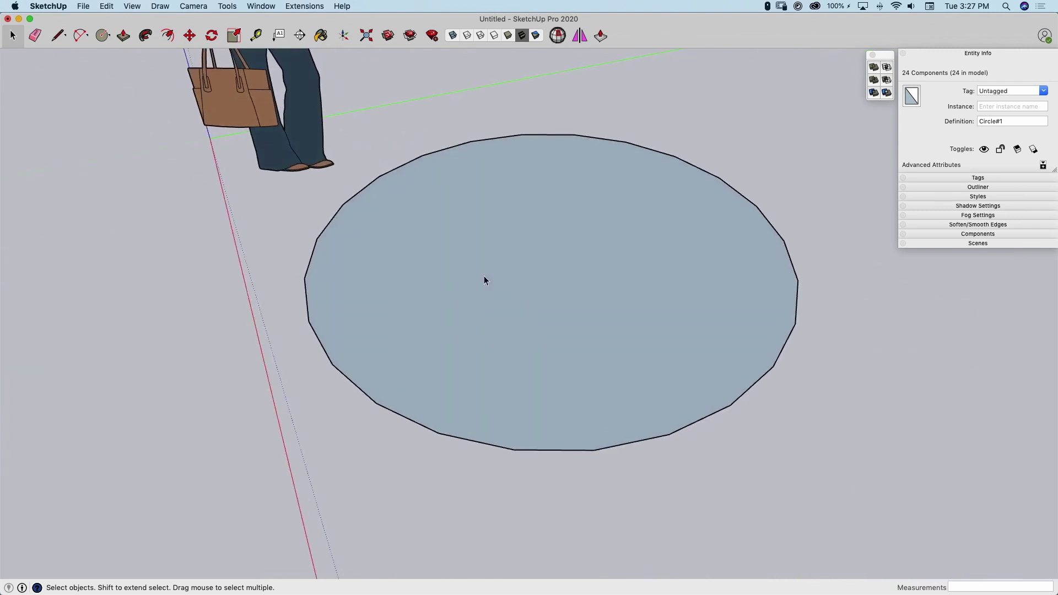
double_click(484, 280)
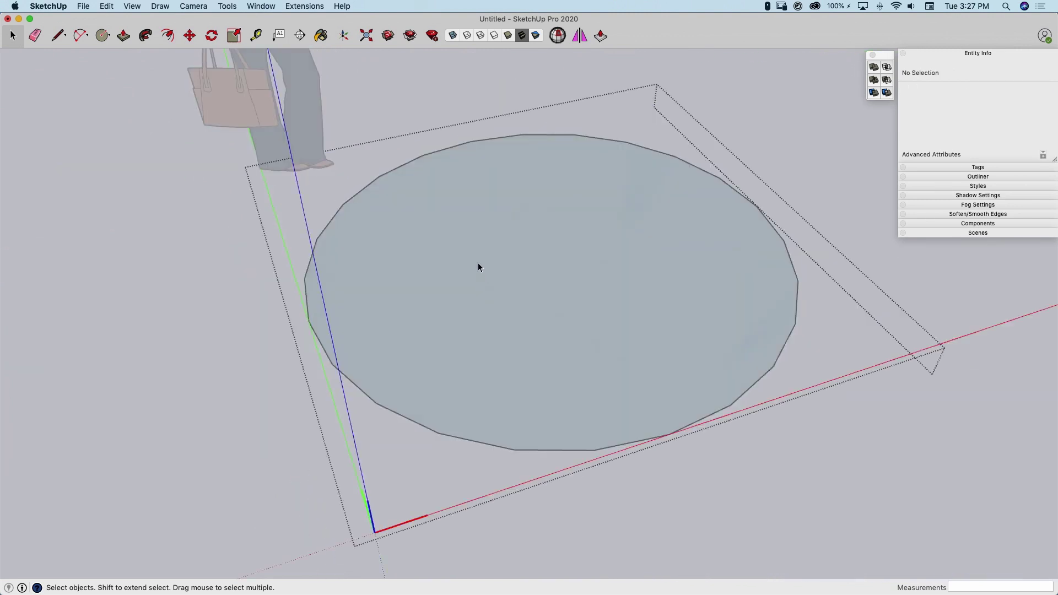
Offset the circle's edge inward to split it into an outer ring and inner face.
key("f")
left_click(436, 153)
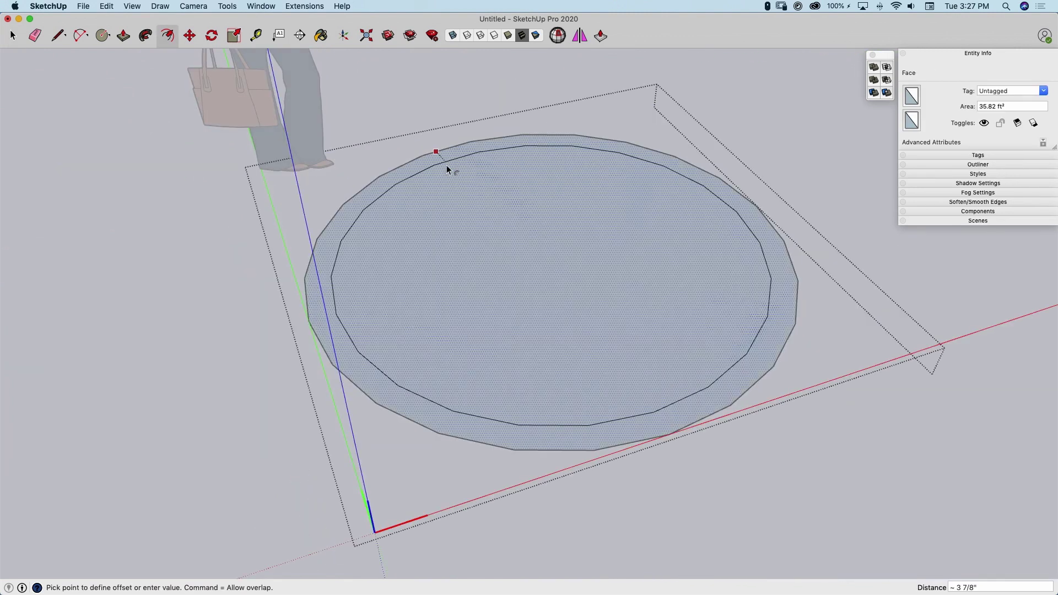
left_click(450, 175)
key("space")
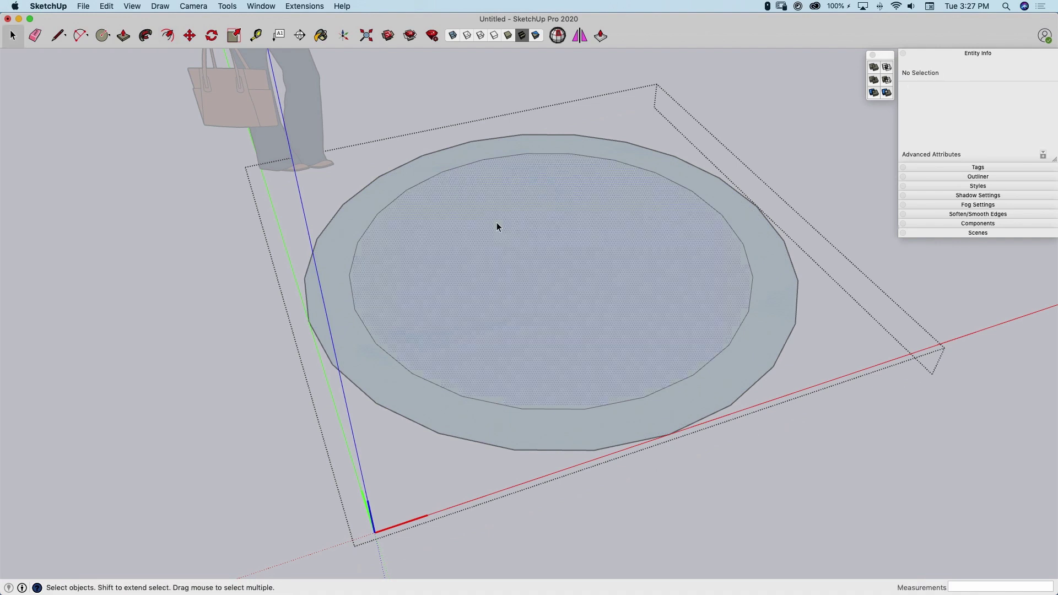
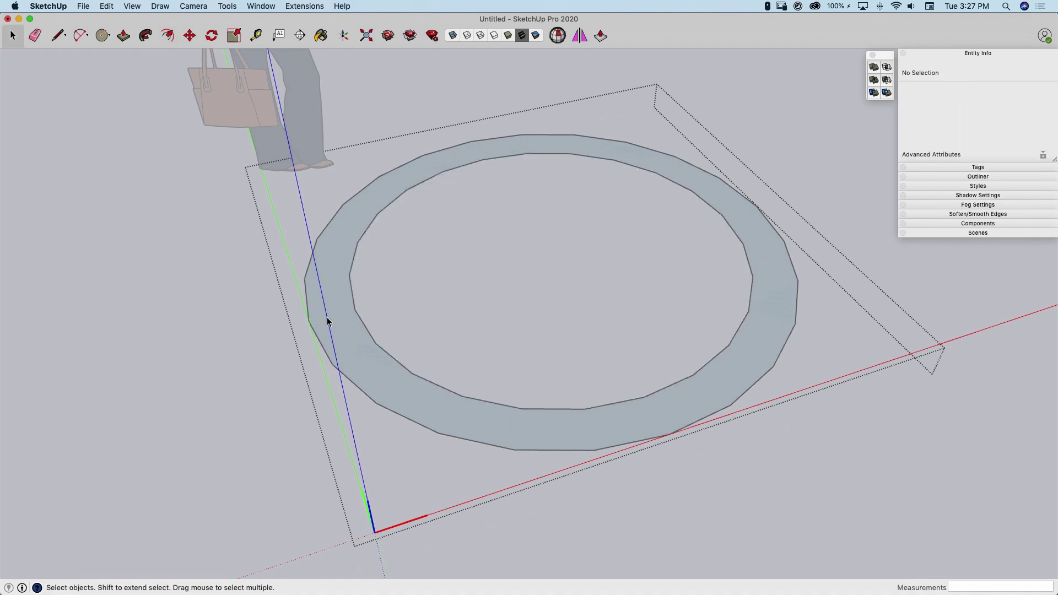
Rotate-copy the ring face around its centre to form the diamond-lattice dome.
left_click(328, 315)
key("q")
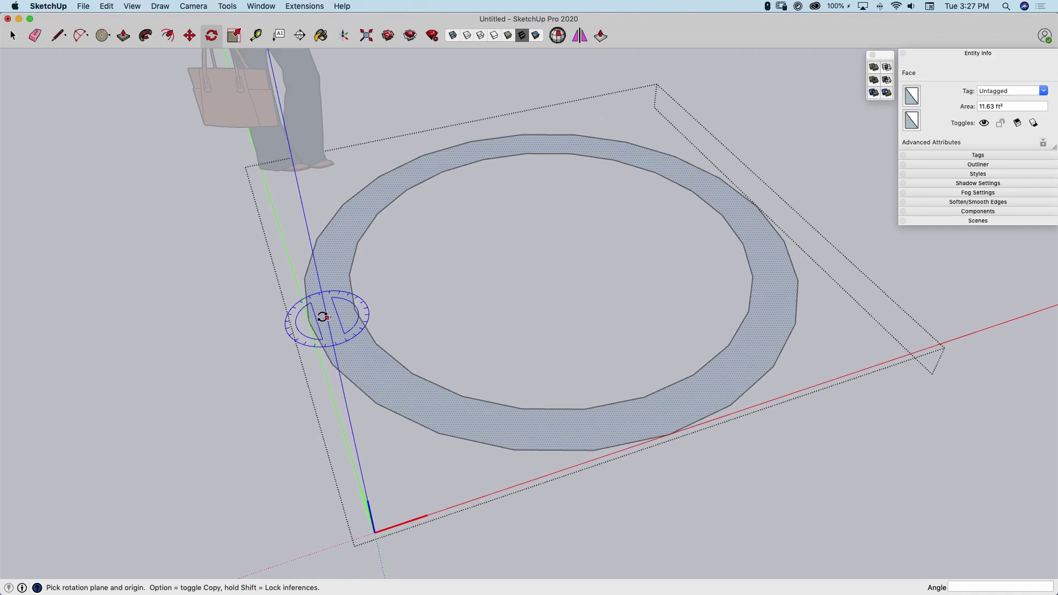
left_click(310, 322)
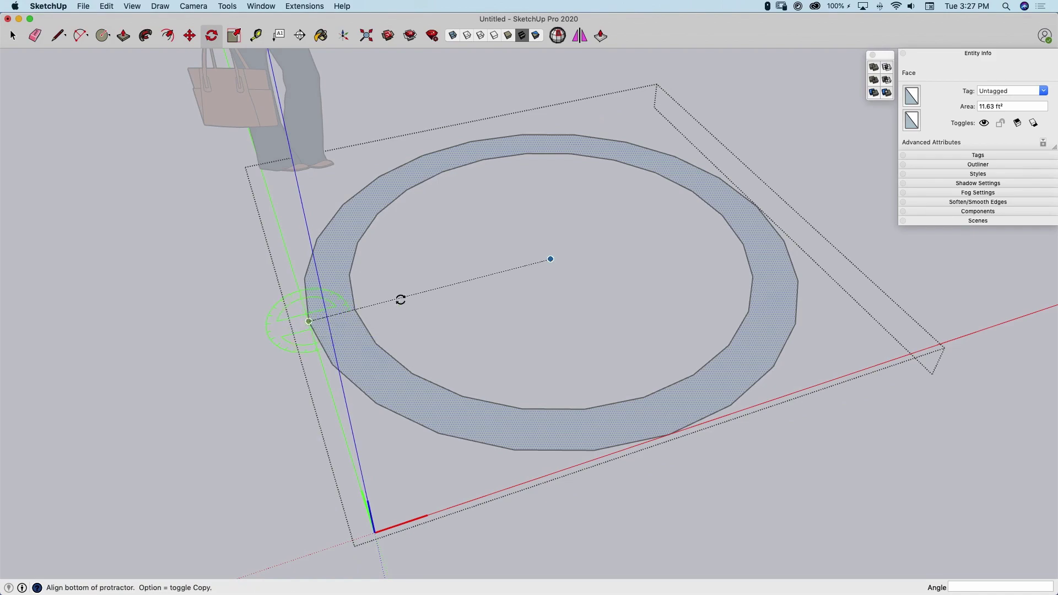
left_click(624, 250)
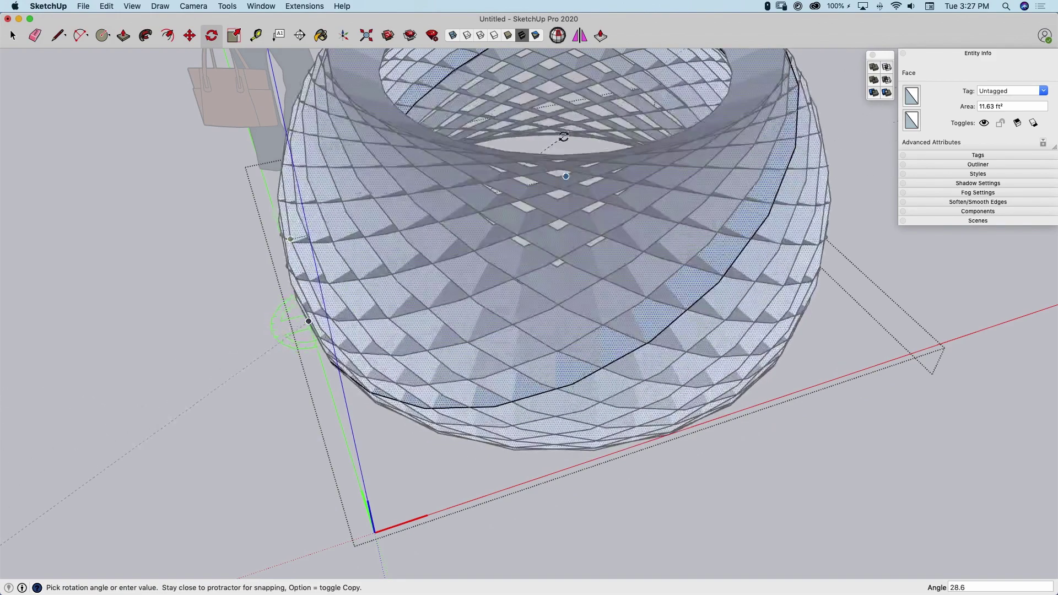
scroll(569, 132, "down", 3)
scroll(574, 148, "down", 3)
scroll(580, 166, "down", 2)
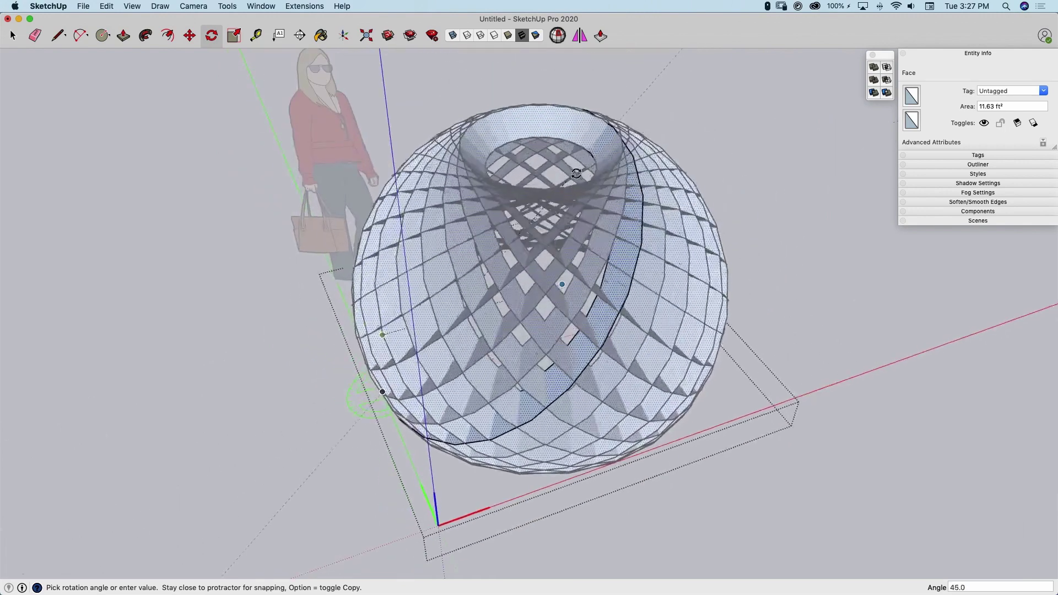
left_click(629, 184)
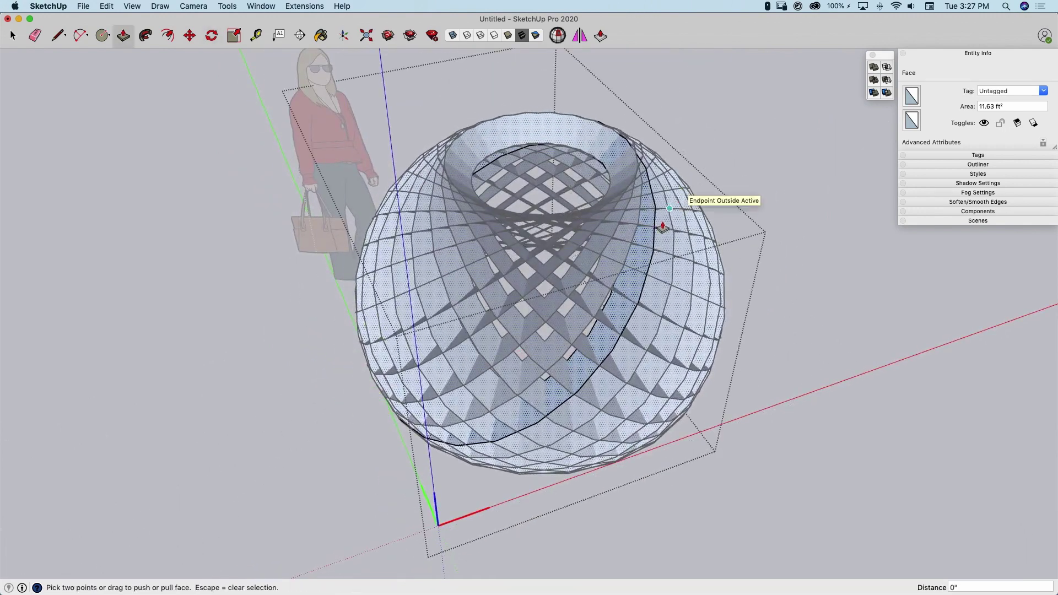
Push/Pull the dome's lattice faces outward to give the strips thickness.
left_click(649, 247)
left_click(640, 241)
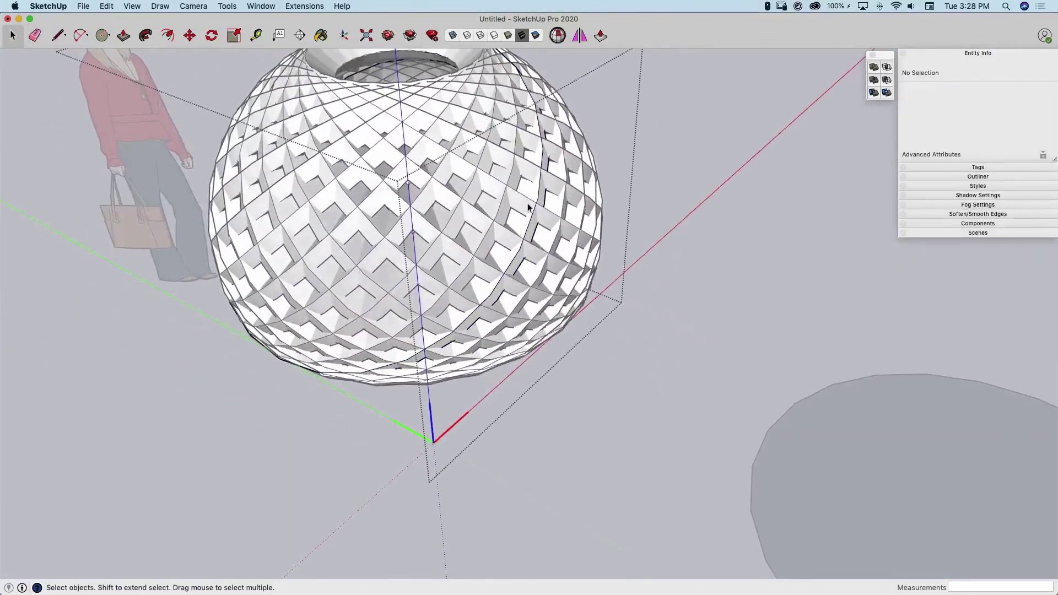
key("p")
left_click(529, 208)
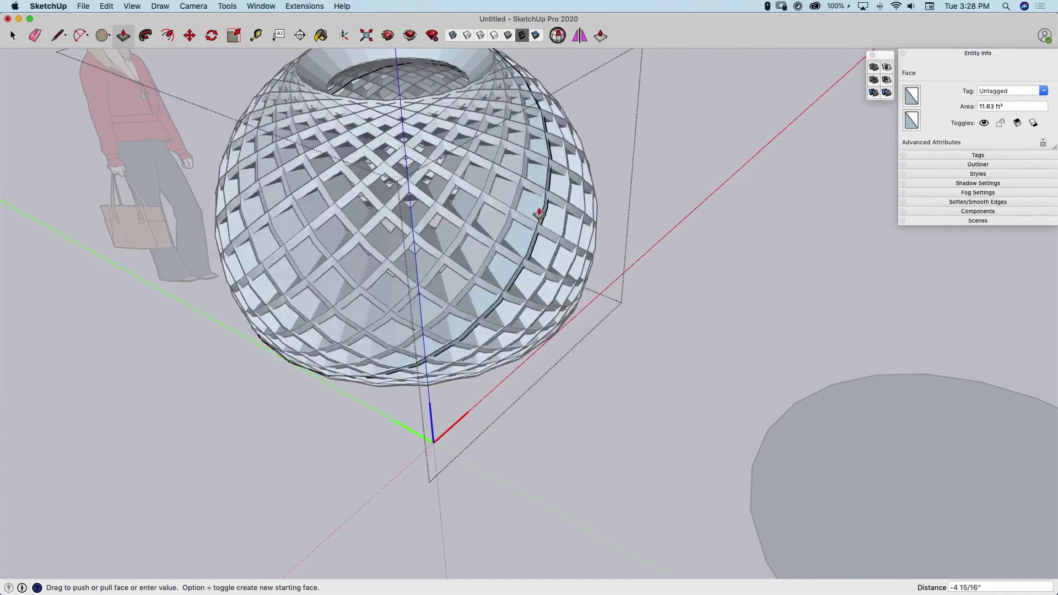
left_click(524, 208)
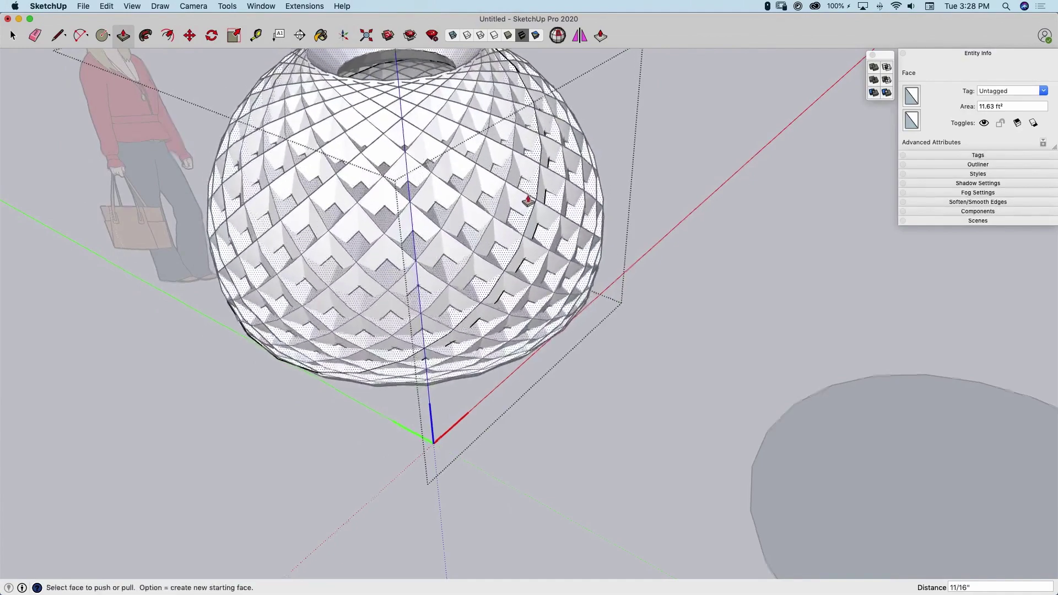
middle_click_drag(524, 207, 656, 190)
key("space")
scroll(683, 195, "down", 5)
scroll(682, 194, "down", 3)
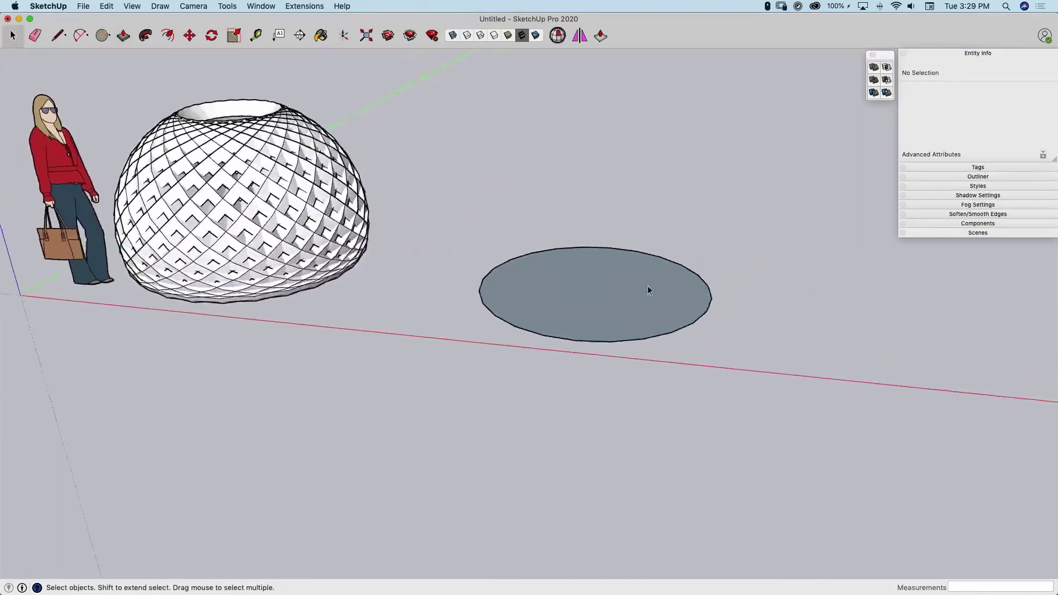
Offset the new circle inward and delete the inner disc, leaving a thin ring.
mouse_move(621, 221)
middle_mouse_down()
mouse_move(612, 308)
mouse_move(595, 295)
mouse_move(519, 296)
middle_mouse_up()
key("f")
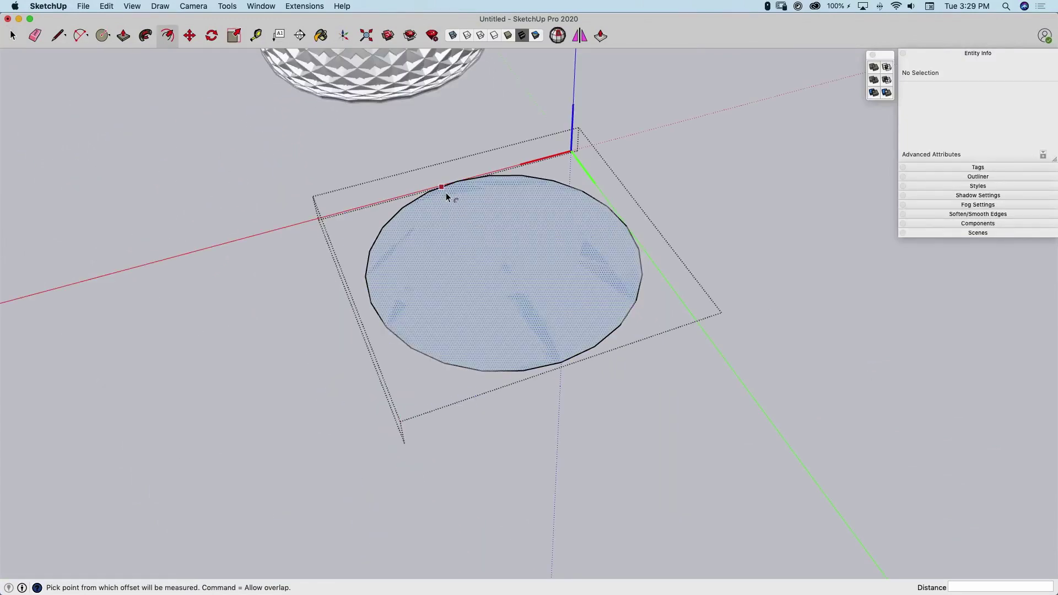
left_click(451, 196)
left_click(470, 220)
key("space")
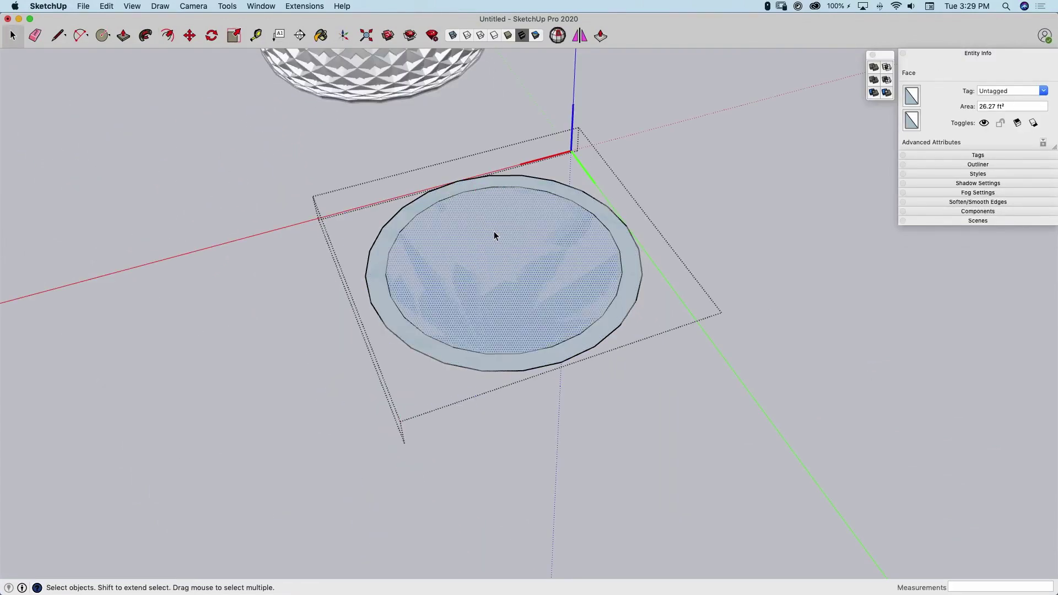
key("Delete")
Rotate-copy the thin ring around its centre into a second lattice sphere, then view it from above.
left_click(385, 291)
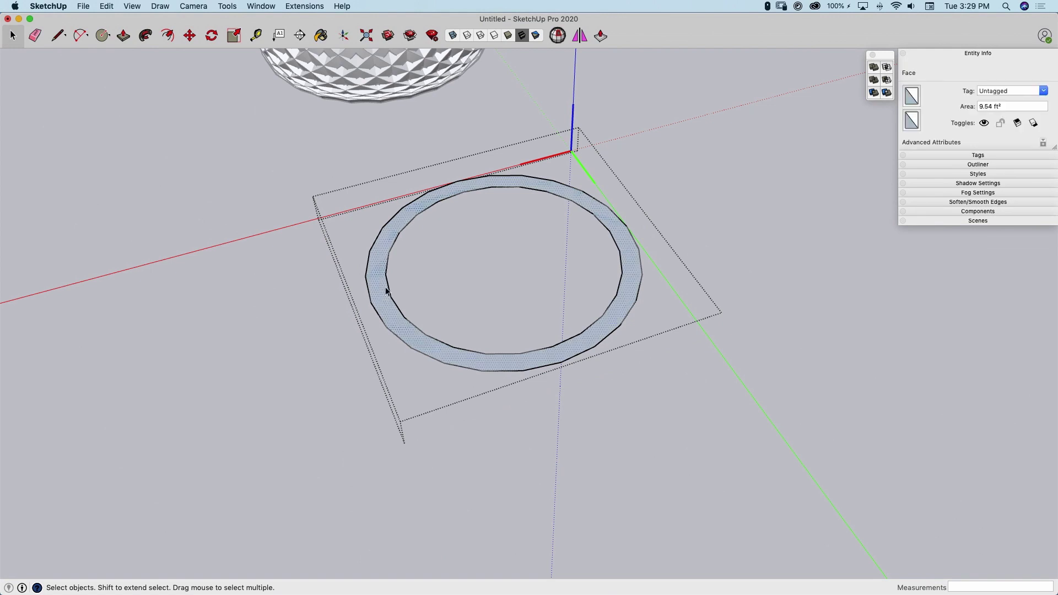
key("q")
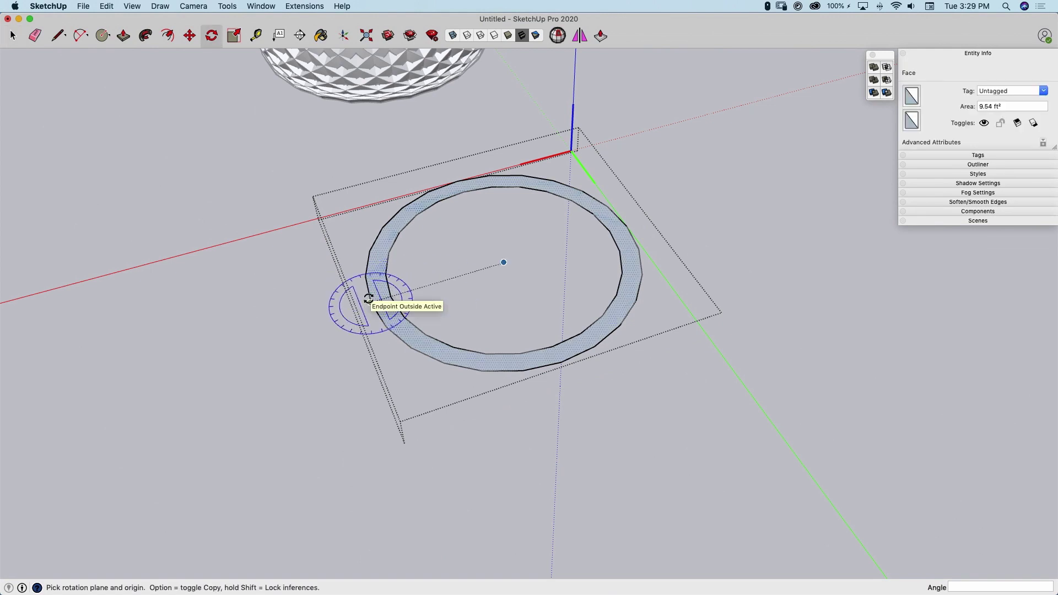
left_click(369, 299)
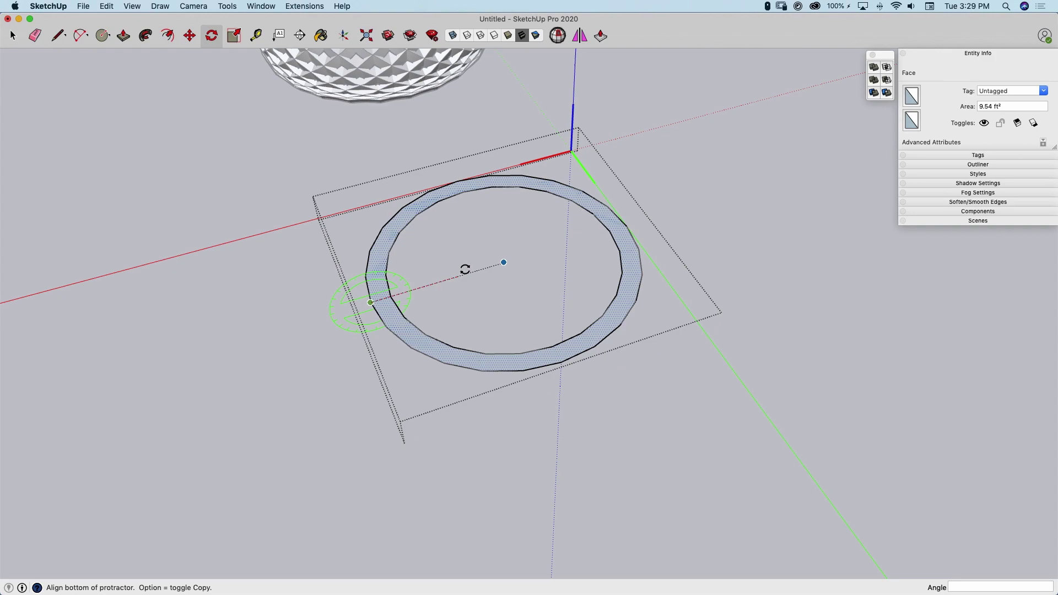
left_click(465, 272)
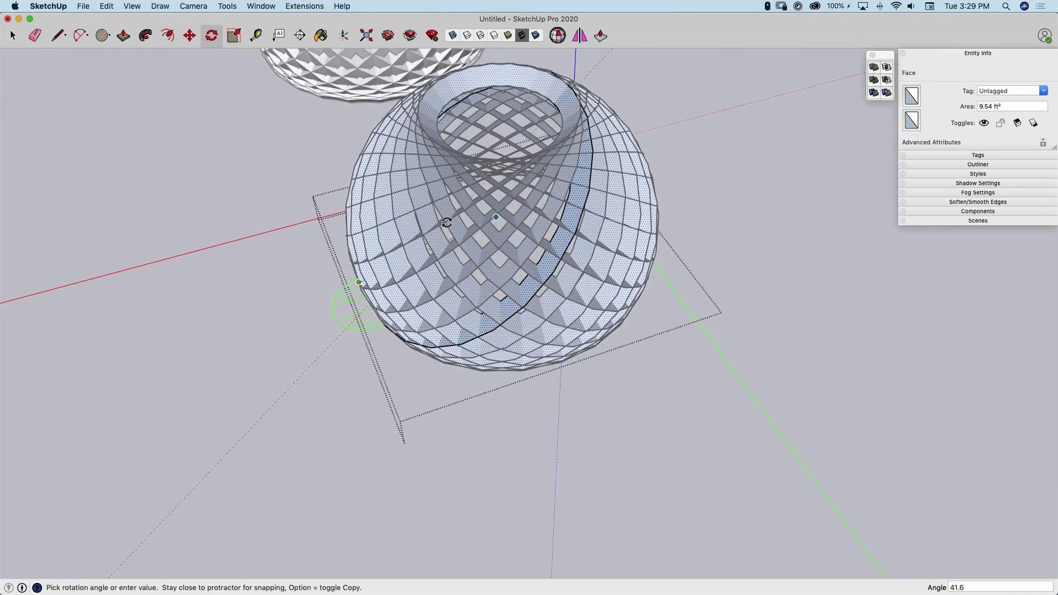
left_click(445, 222)
key("super+2")
scroll(611, 273, "up", 1)
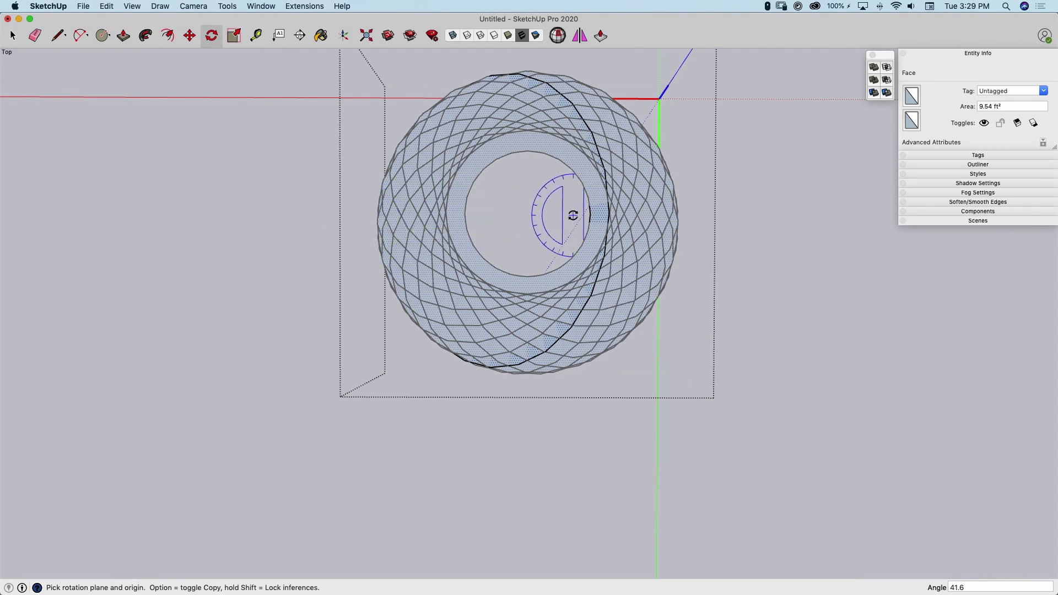
Twist the second sphere's rings about its centre into spiralling ribbons.
left_click(564, 215)
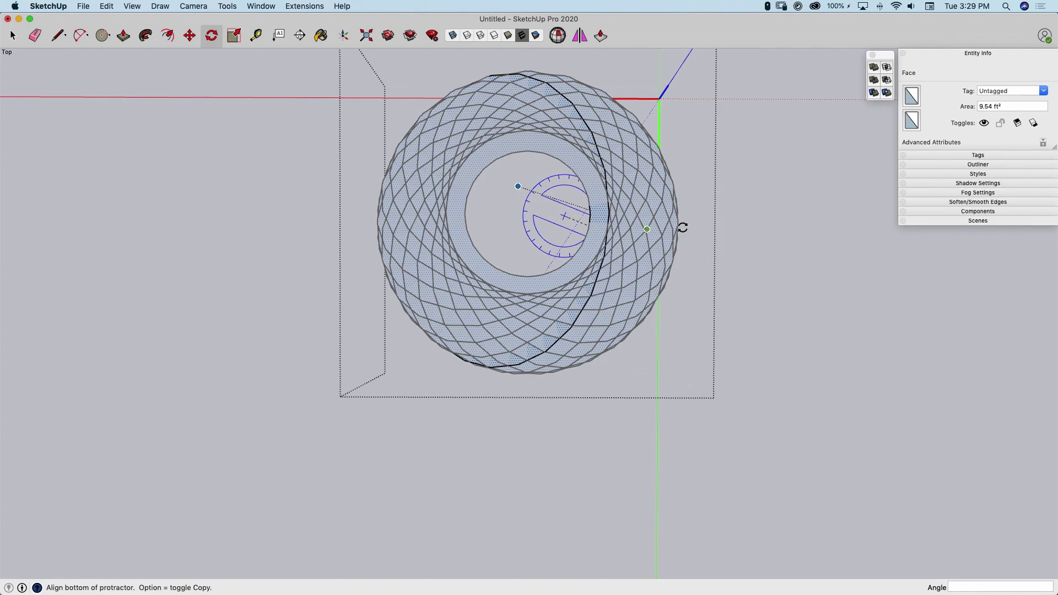
left_click(752, 217)
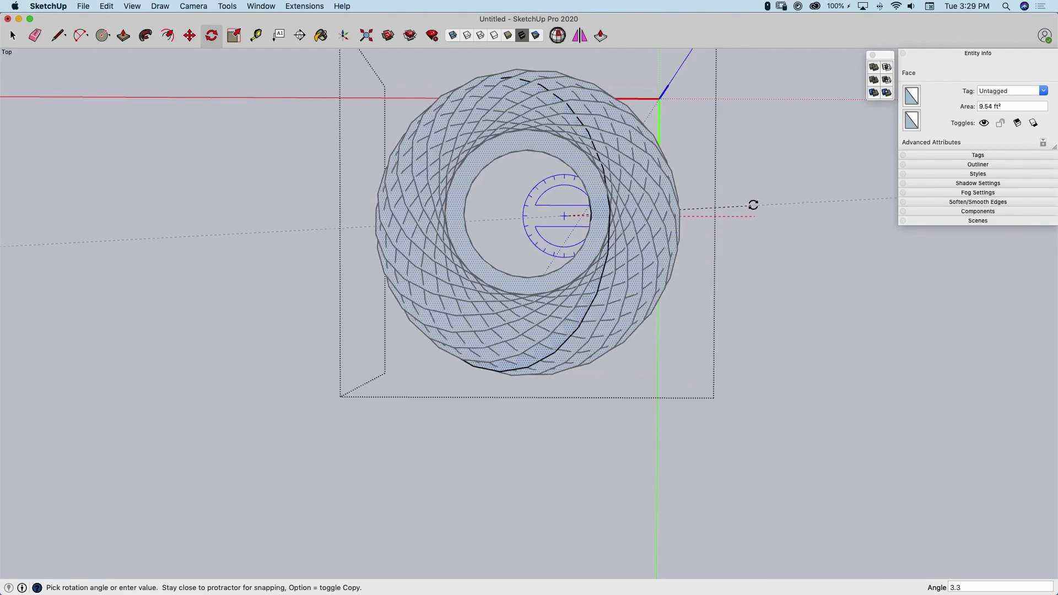
mouse_move(752, 204)
middle_mouse_down()
mouse_move(746, 223)
mouse_move(733, 177)
middle_mouse_up()
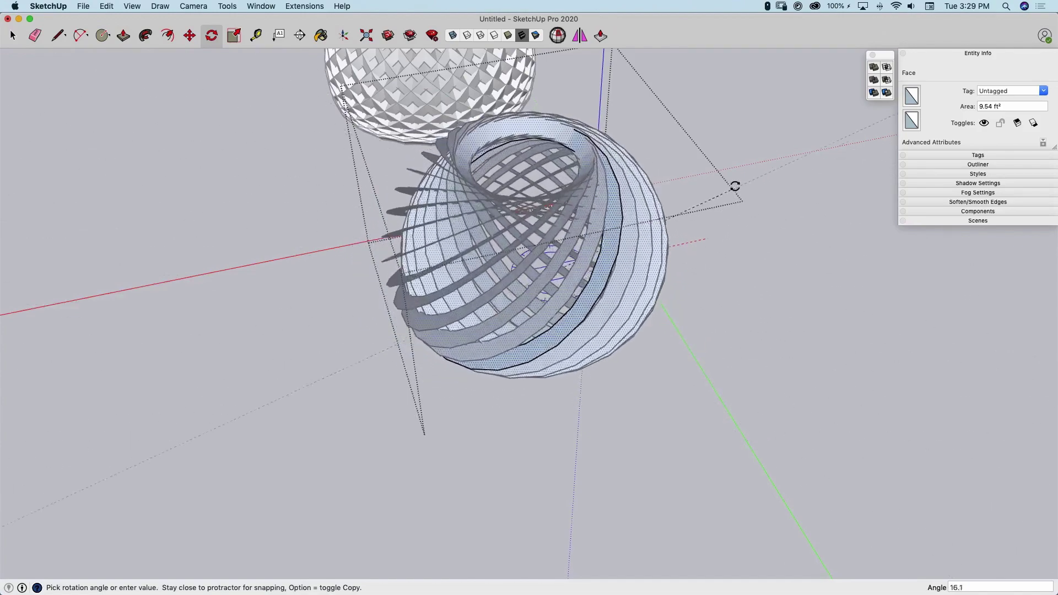
left_click(725, 156)
Push/Pull the ribbon faces to give the spiral strips solid thickness.
key("p")
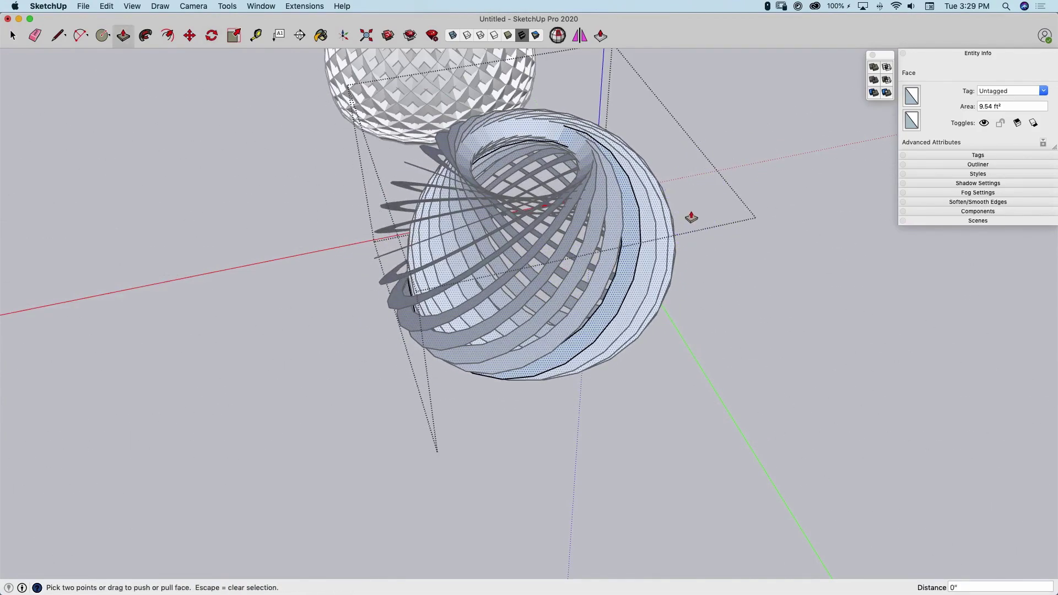
left_click(631, 245)
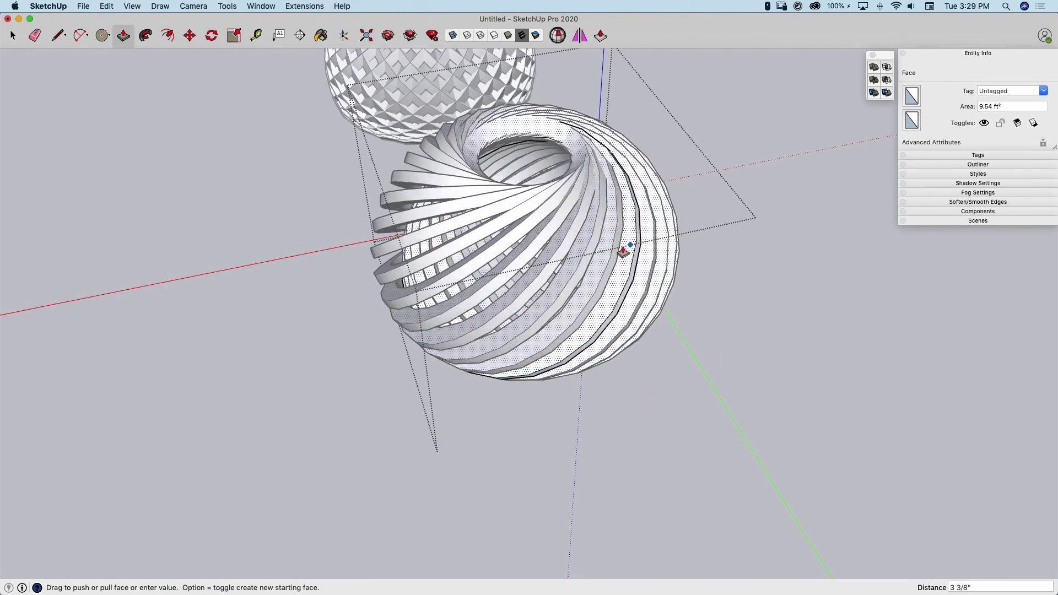
left_click(295, 287)
key("space")
mouse_move(284, 285)
middle_mouse_down()
mouse_move(669, 91)
mouse_move(763, 137)
mouse_move(807, 218)
mouse_move(774, 350)
mouse_move(444, 389)
mouse_move(407, 485)
mouse_move(550, 411)
mouse_move(673, 296)
mouse_move(794, 100)
mouse_move(542, 196)
mouse_move(763, 165)
mouse_move(477, 104)
middle_mouse_up()
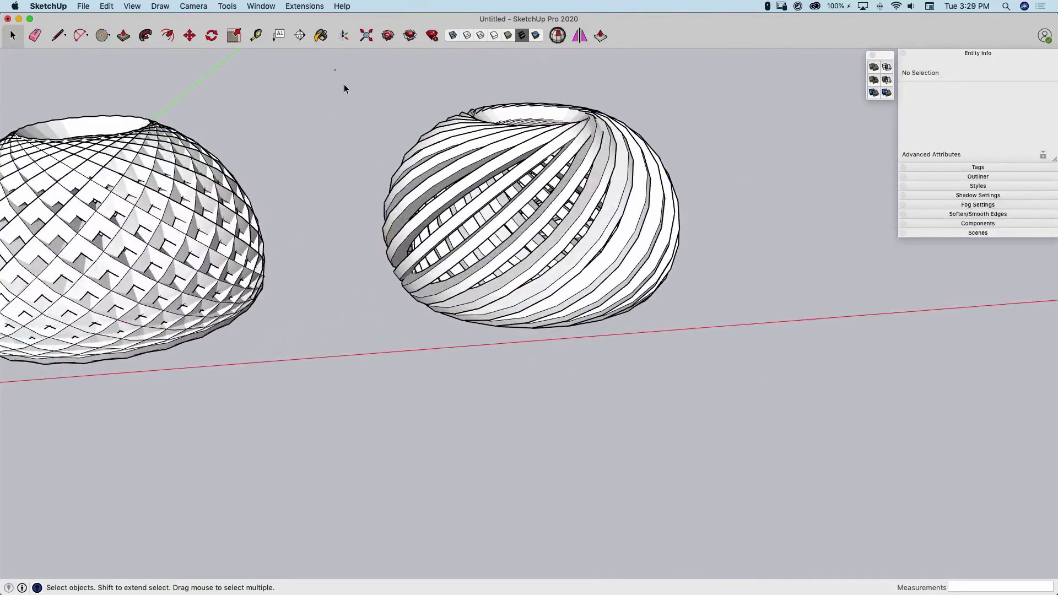
Window-select the 24 ribbon pieces and fuse them with Solid Tools Outer Shell.
left_click_drag(335, 70, 756, 363)
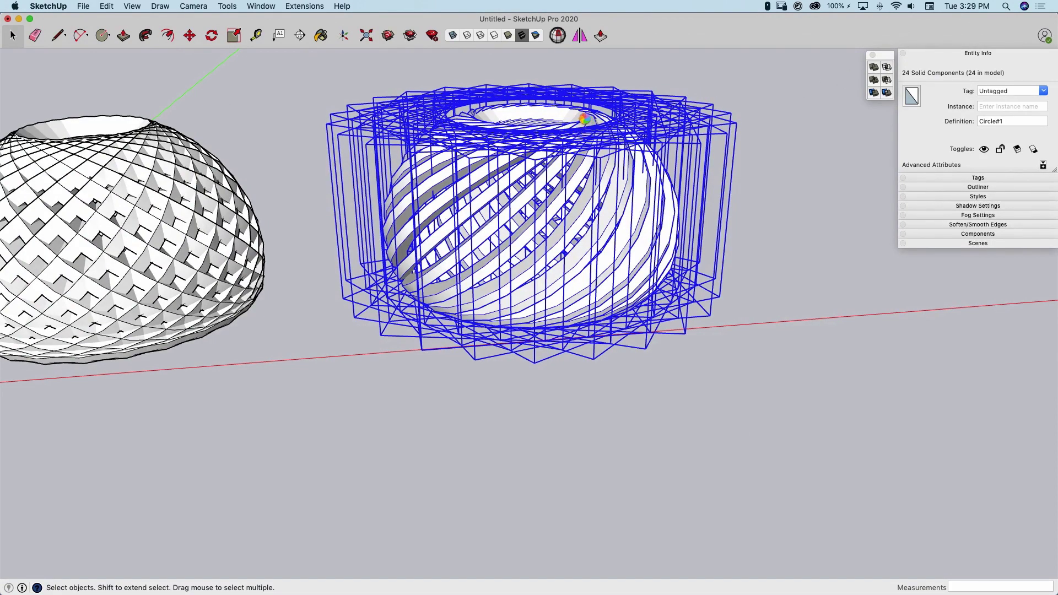
mouse_move(659, 89)
middle_mouse_down()
mouse_move(588, 350)
mouse_move(595, 406)
mouse_move(581, 208)
mouse_move(609, 66)
mouse_move(584, 145)
mouse_move(631, 260)
mouse_move(626, 444)
mouse_move(544, 250)
middle_mouse_up()
scroll(544, 251, "up", 3)
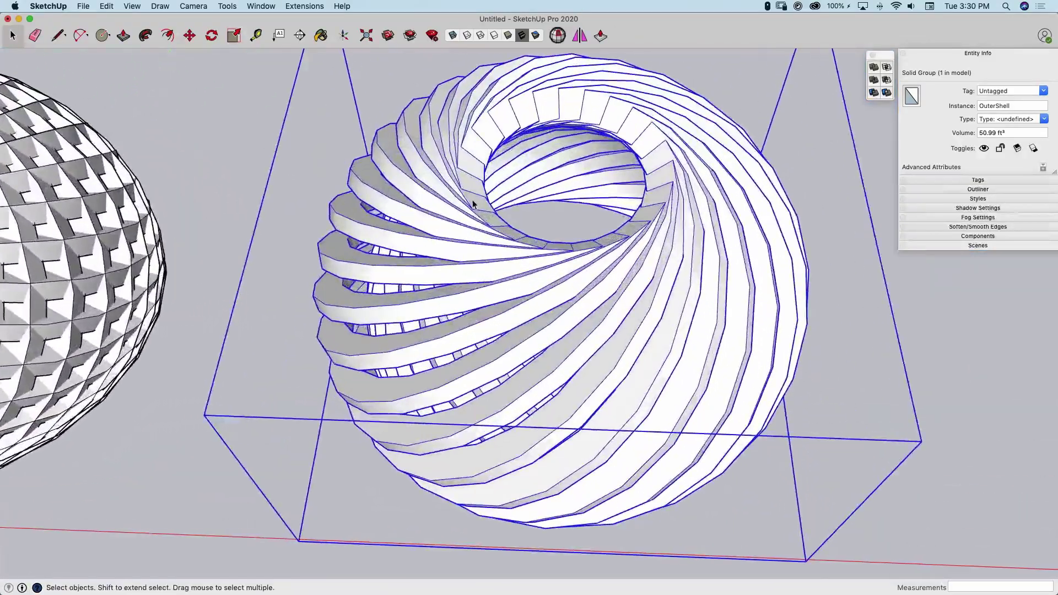
scroll(472, 201, "up", 1)
Select all geometry inside the shell group and apply Soften/Smooth Edges with Soften coplanar ticked.
double_click(464, 178)
triple_click(454, 174)
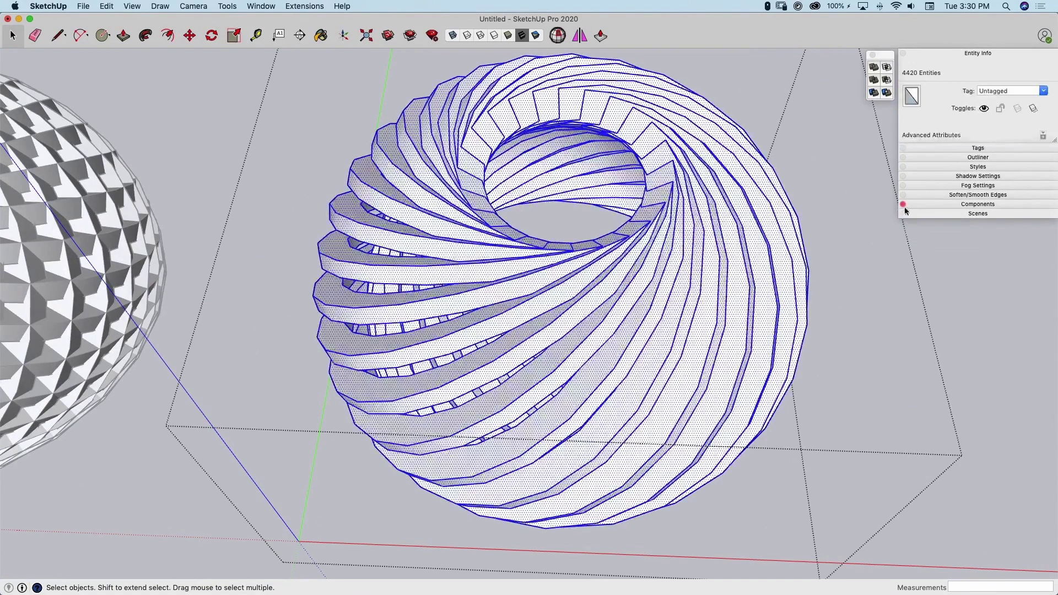
left_click(956, 196)
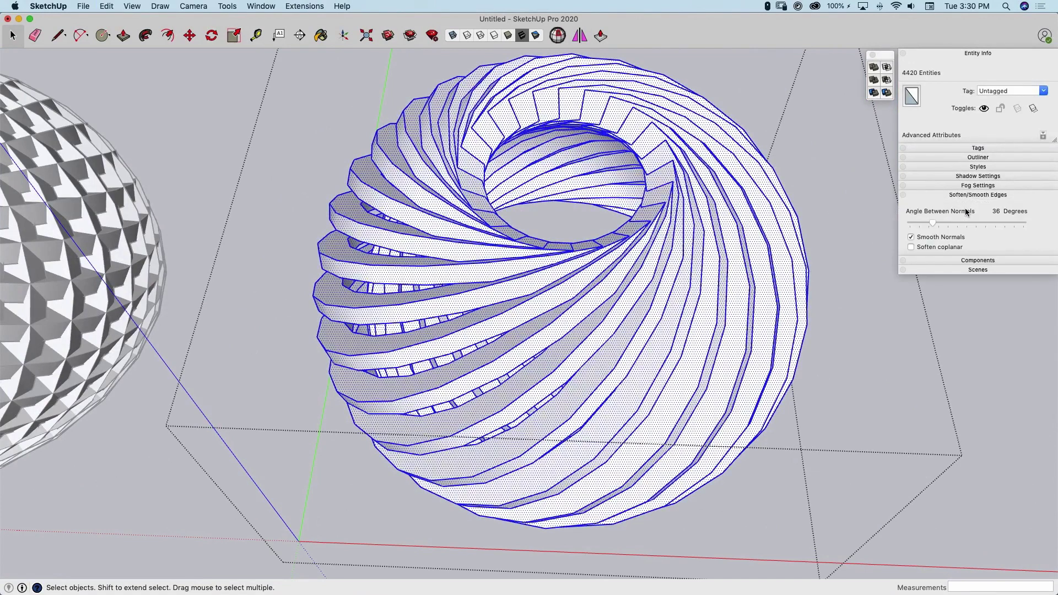
left_click(912, 247)
middle_click_drag(587, 123, 490, 146)
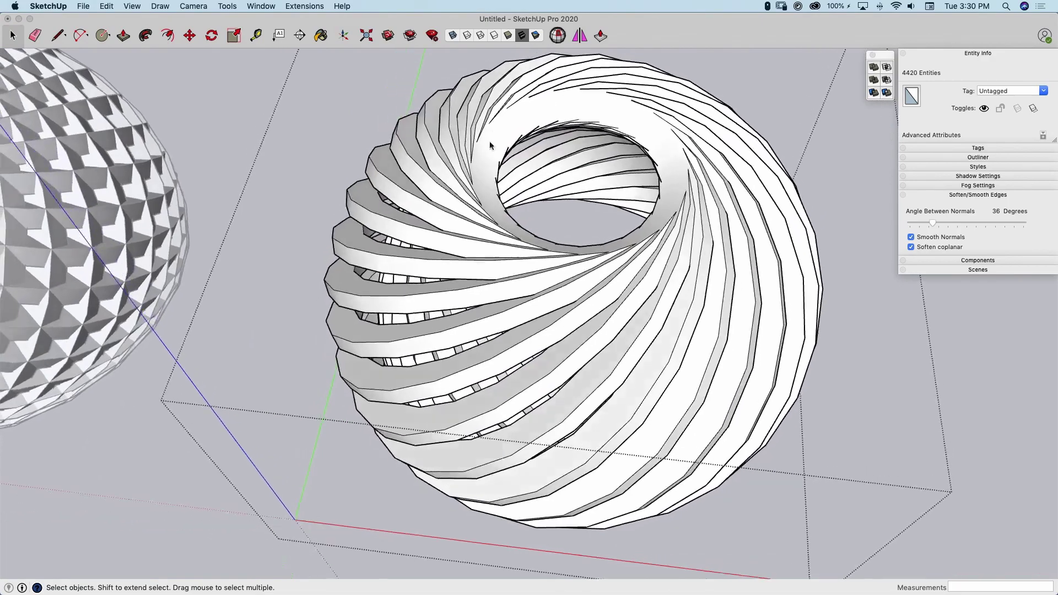
mouse_move(884, 541)
middle_mouse_down()
mouse_move(771, 288)
mouse_move(744, 350)
mouse_move(729, 302)
middle_mouse_up()
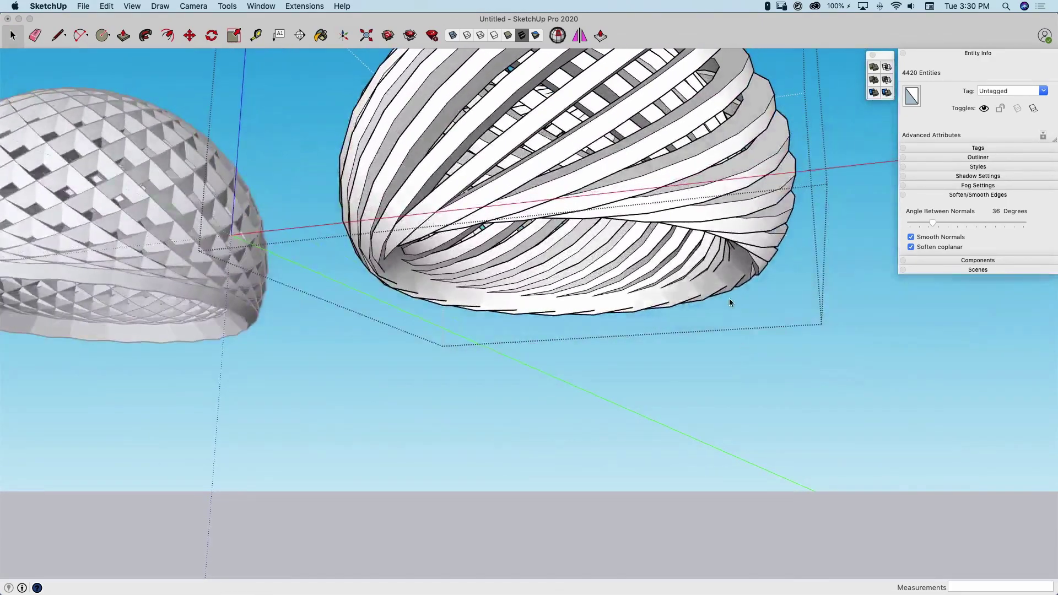
mouse_move(634, 336)
middle_mouse_down()
mouse_move(642, 420)
mouse_move(562, 413)
mouse_move(436, 425)
mouse_move(500, 482)
mouse_move(654, 488)
mouse_move(879, 449)
mouse_move(716, 224)
mouse_move(551, 177)
mouse_move(494, 229)
mouse_move(452, 208)
mouse_move(601, 232)
mouse_move(713, 197)
mouse_move(661, 115)
mouse_move(642, 116)
middle_mouse_up()
scroll(879, 451, "up", 3)
scroll(878, 452, "down", 3)
left_click(897, 433)
scroll(553, 178, "up", 2)
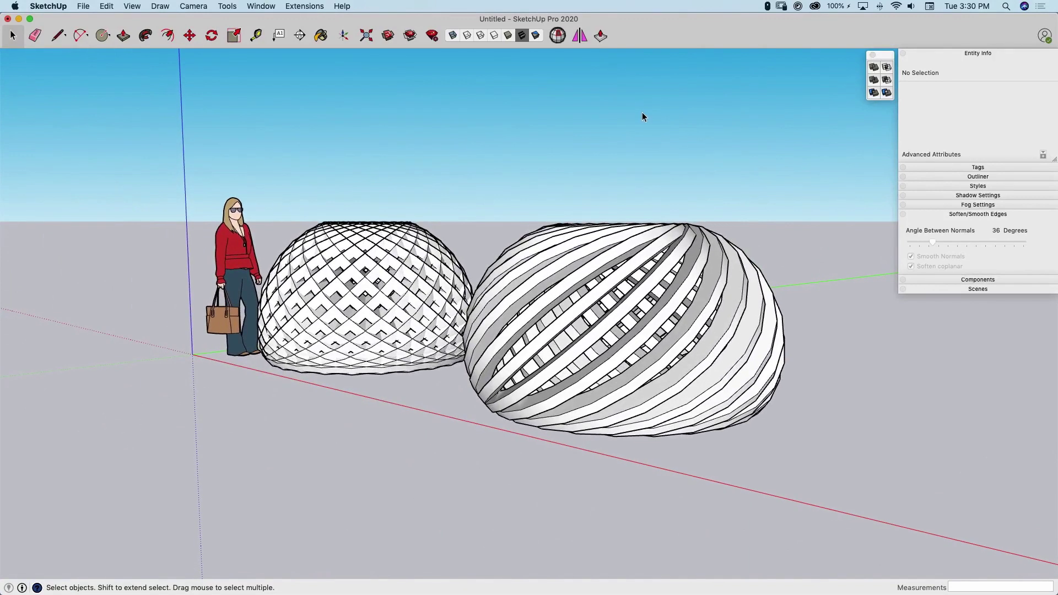